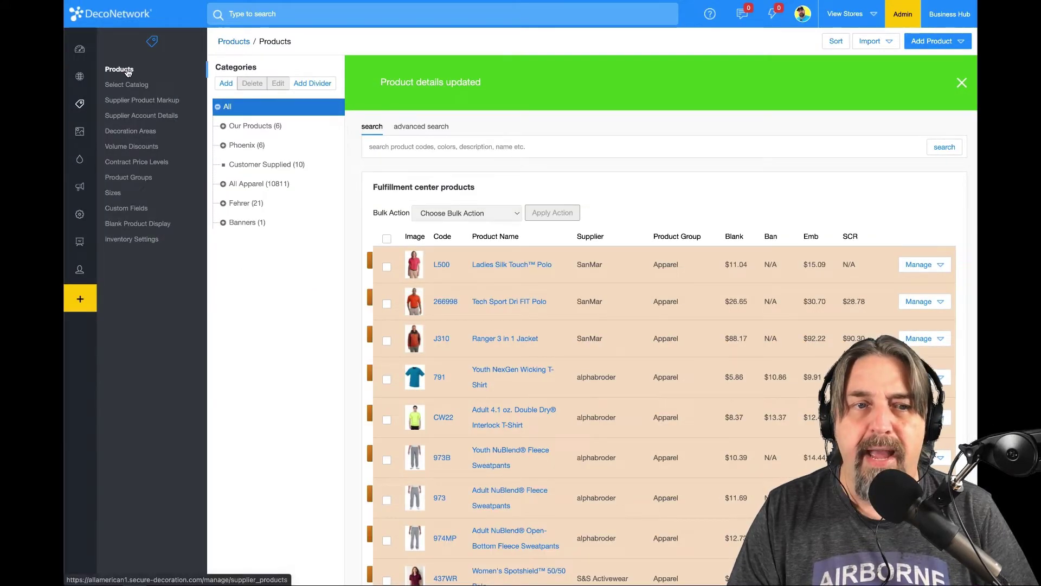
Start a new custom product and assign it to the Apparel product group.
left_click(929, 42)
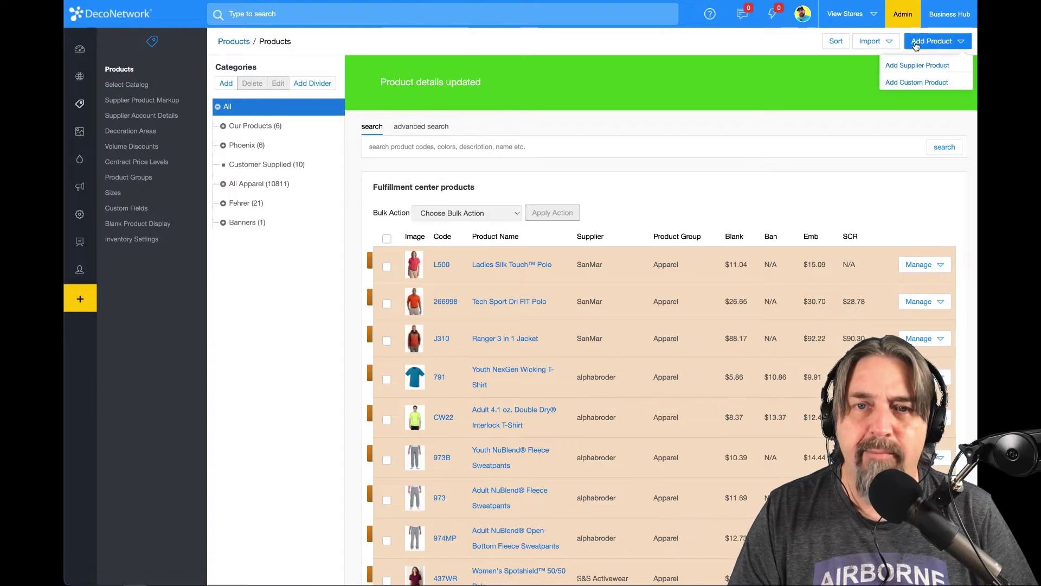
left_click(909, 84)
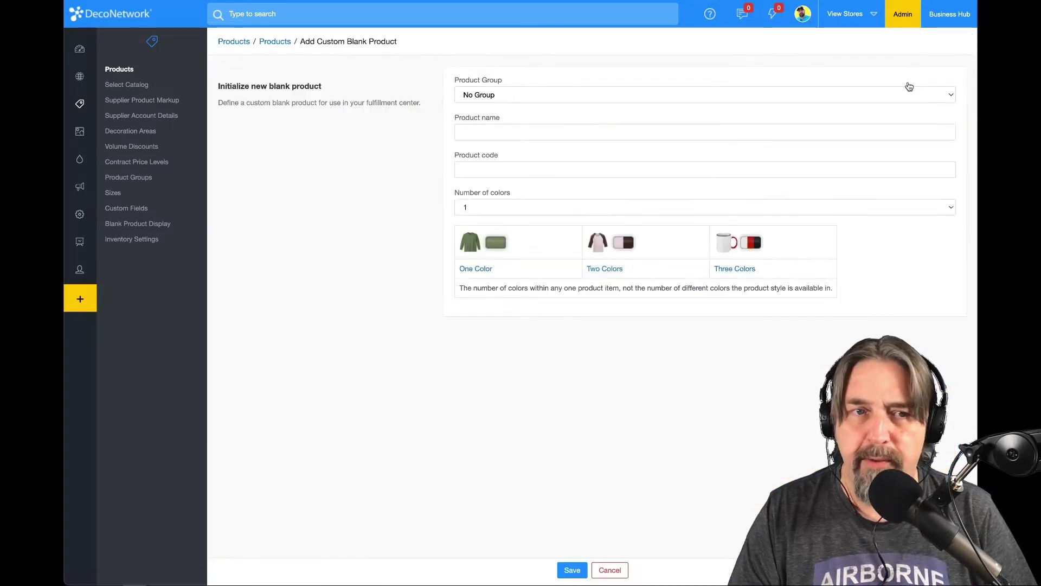
left_click(499, 96)
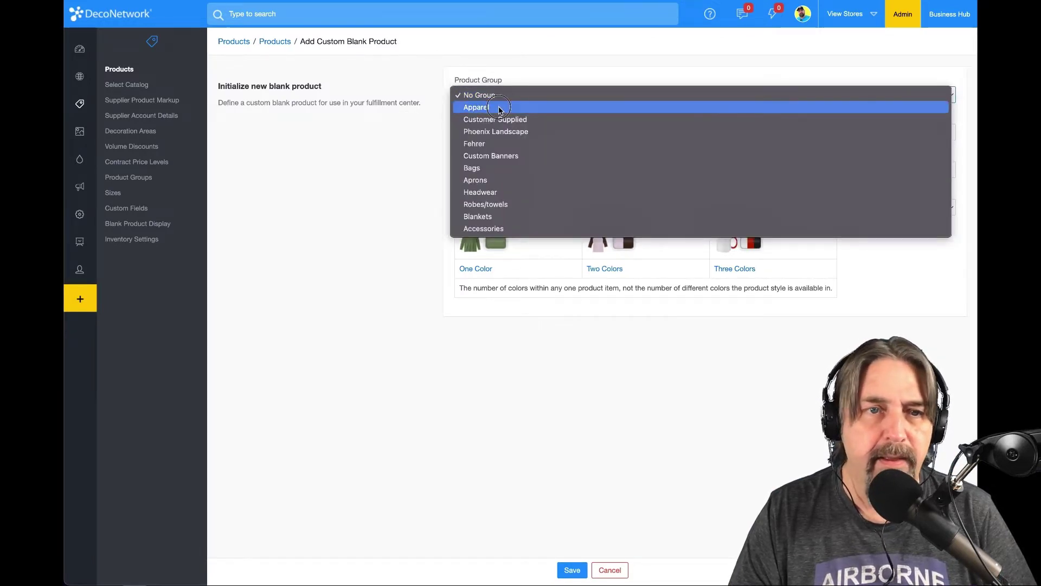
left_click(499, 107)
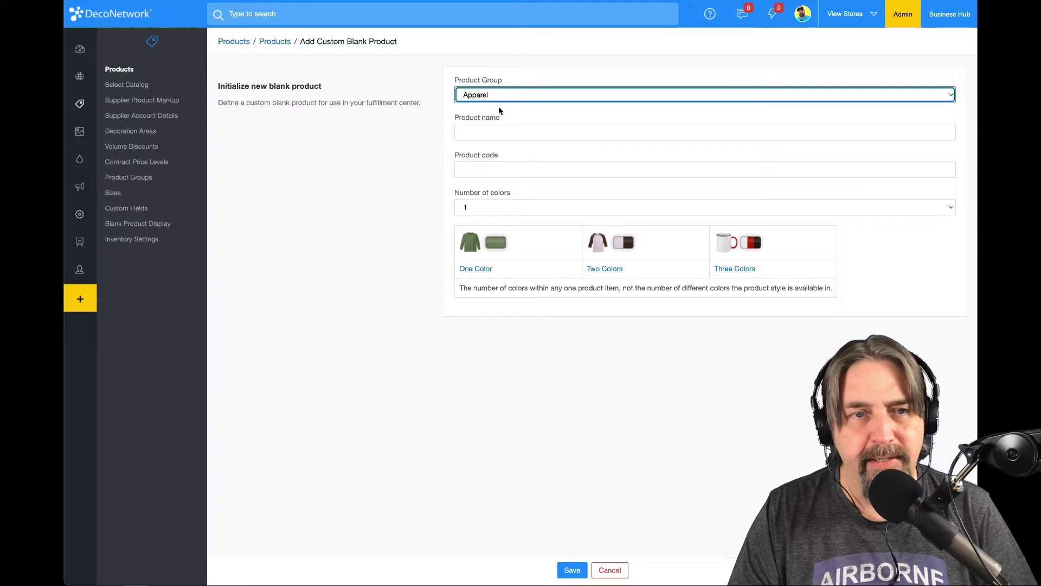
Name the product "Under Armour Women's Quarter Zip".
left_click(499, 135)
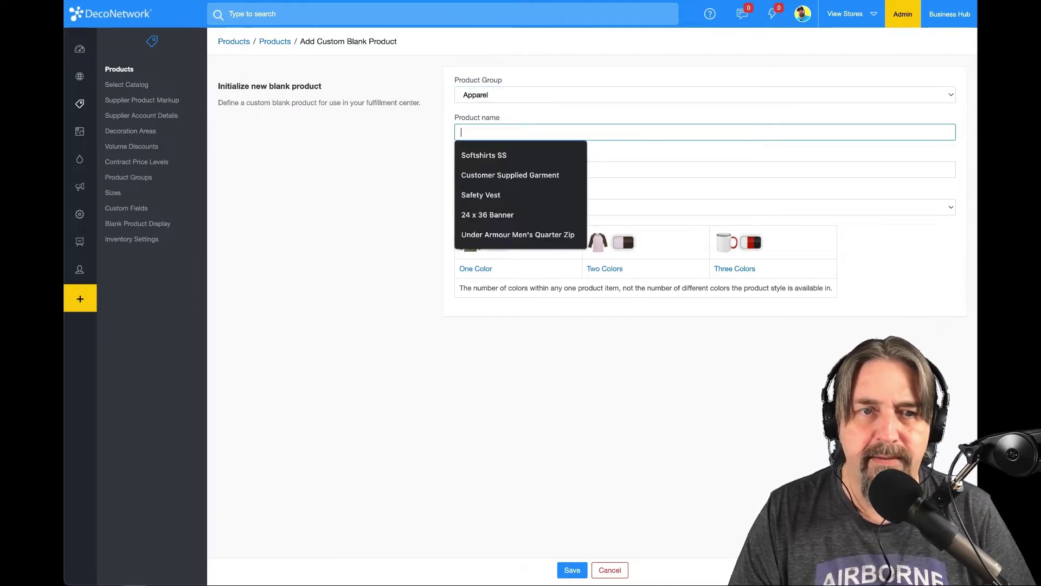
key("Down")
key("Down")
key("Down")
key("Down")
key("Down")
key("Return")
left_click(532, 132)
key("BackSpace")
key("BackSpace")
key("BackSpace")
key("BackSpace")
key("BackSpace")
type("Women")
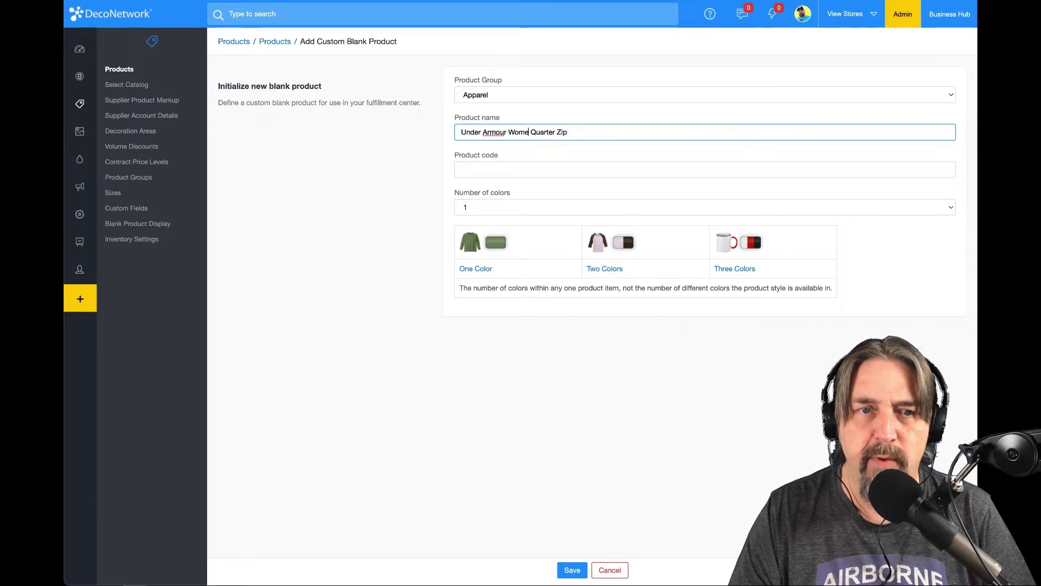
type("'s")
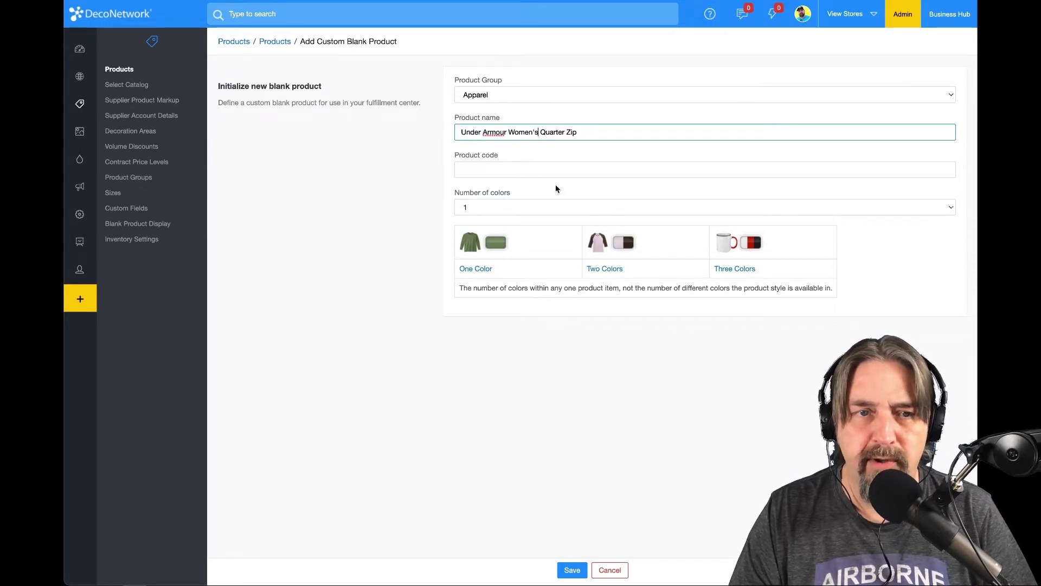
Set the product code to 1343103 and save the new one-color blank product.
left_click(488, 171)
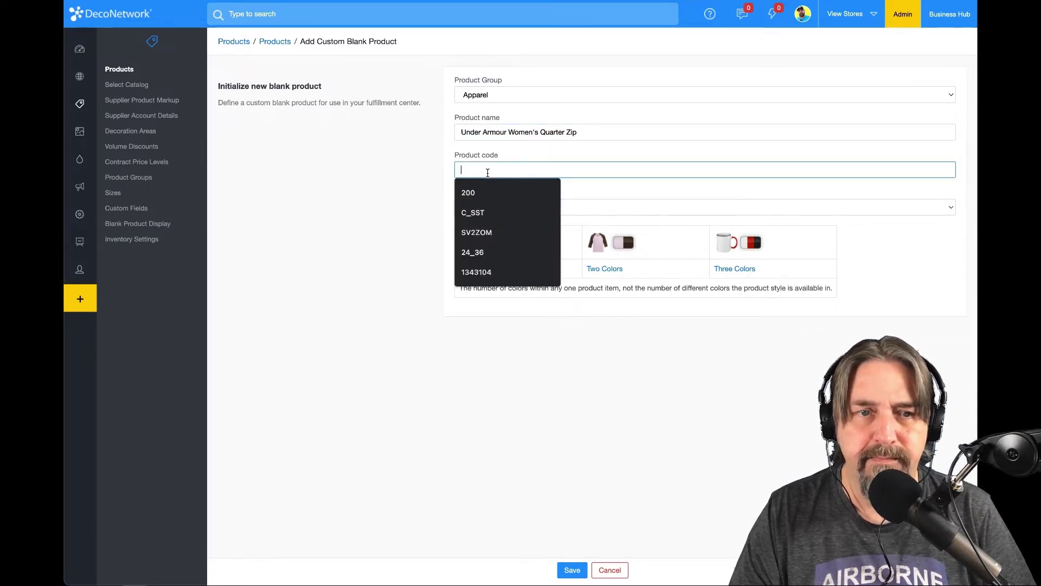
left_click(478, 273)
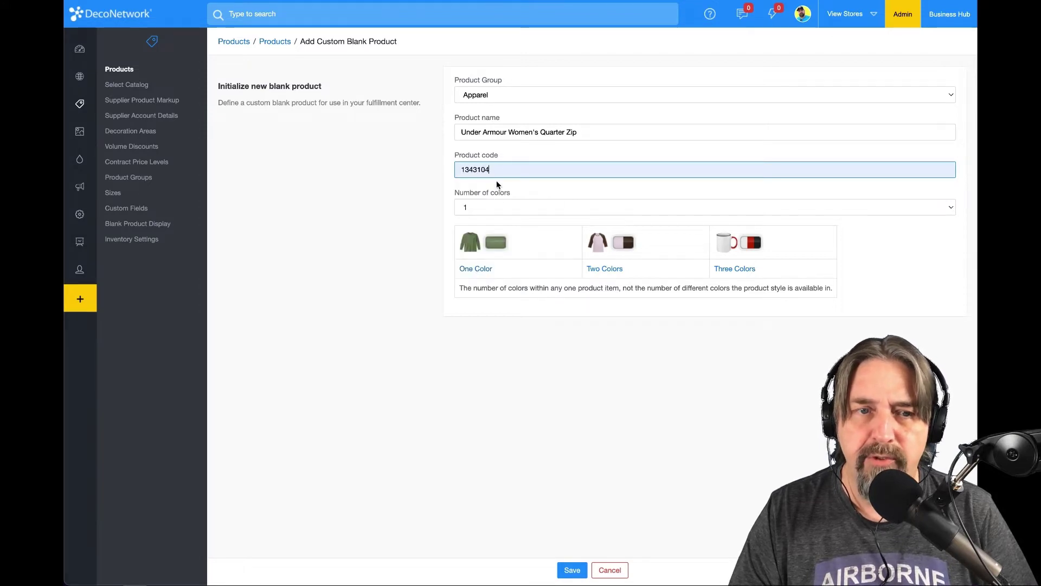
key("BackSpace")
type("3")
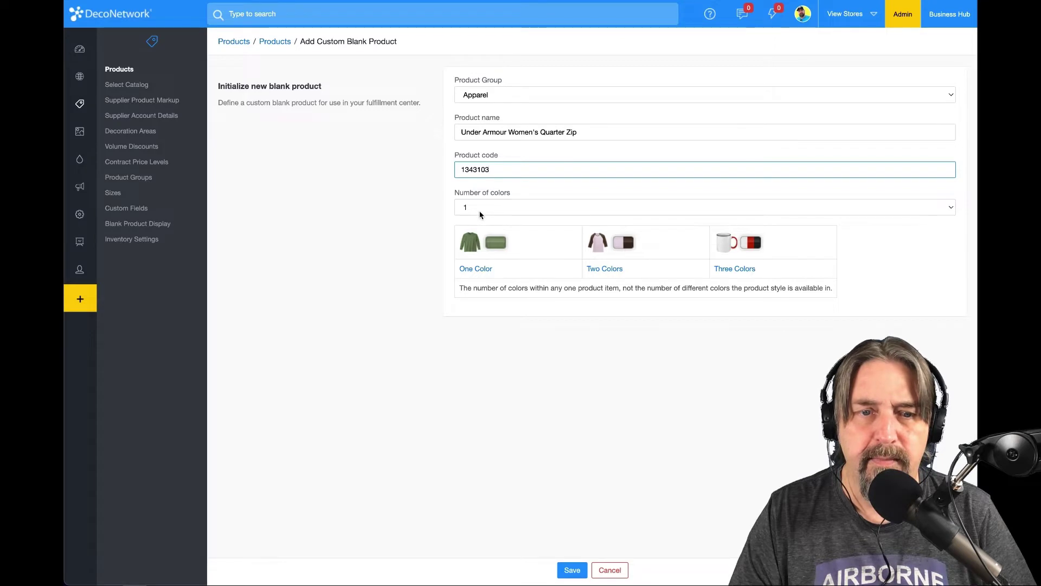
left_click(572, 570)
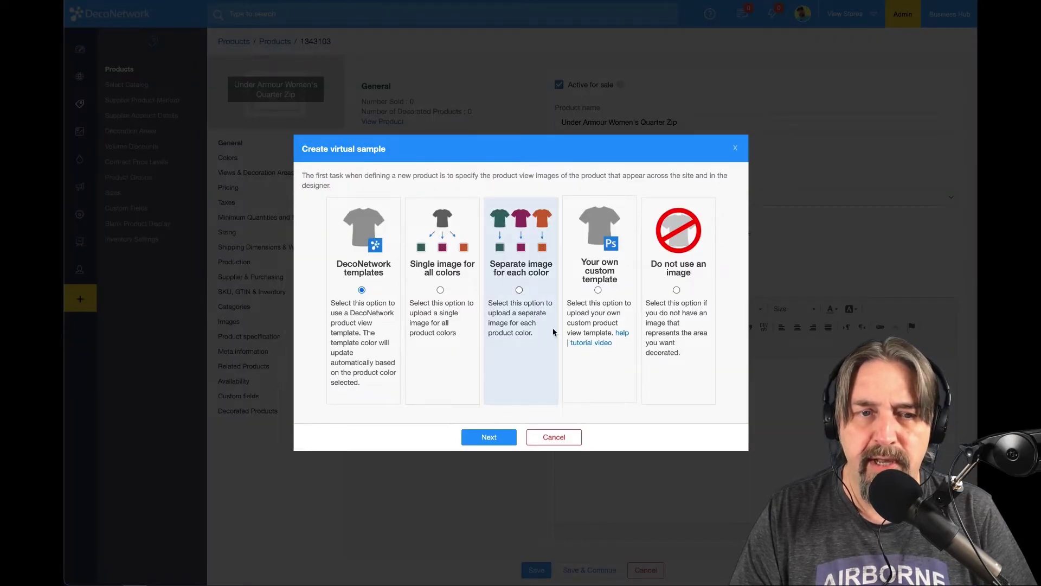
Choose a separate image for each color and upload 1343103_black.jpg from the Desktop's UA 1343103 folder.
left_click(519, 291)
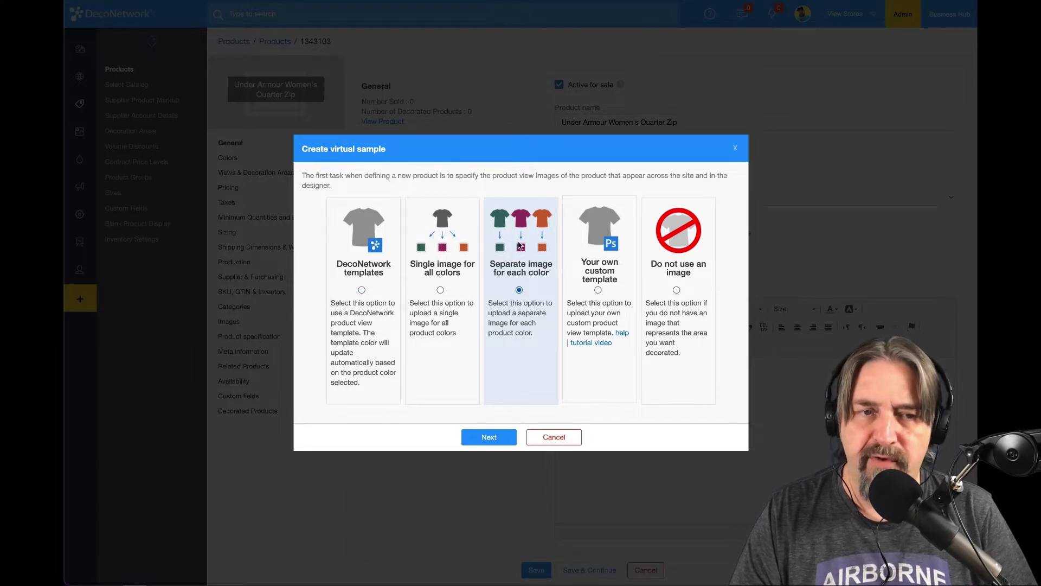
left_click(488, 437)
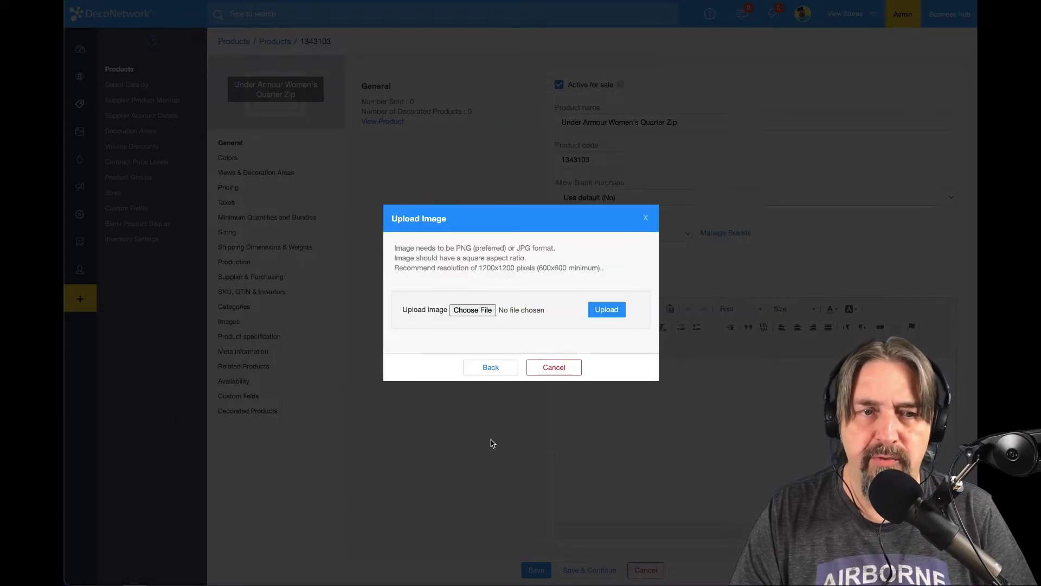
left_click(469, 311)
left_click(337, 195)
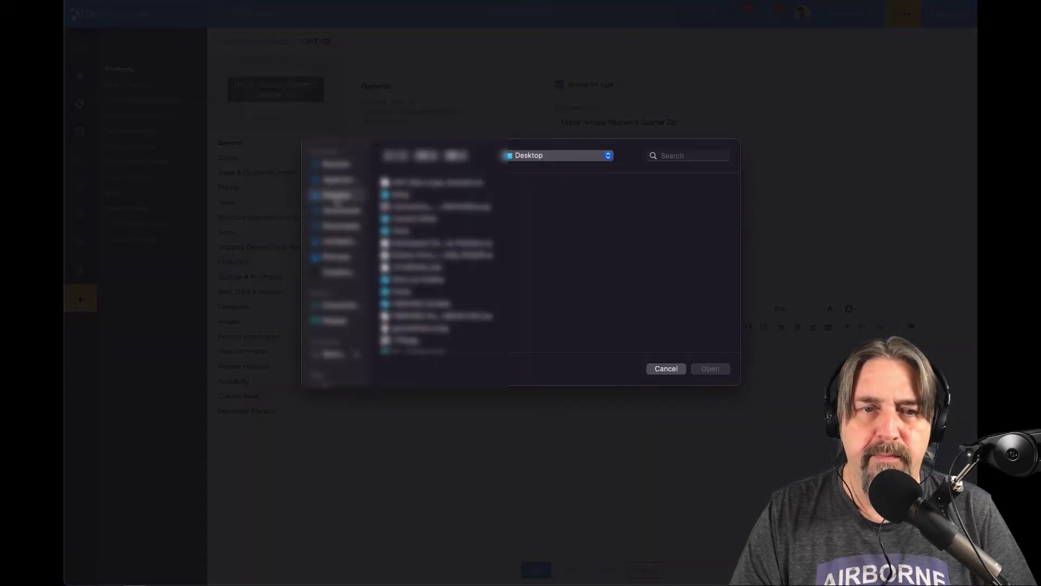
scroll(434, 265, "up", 3)
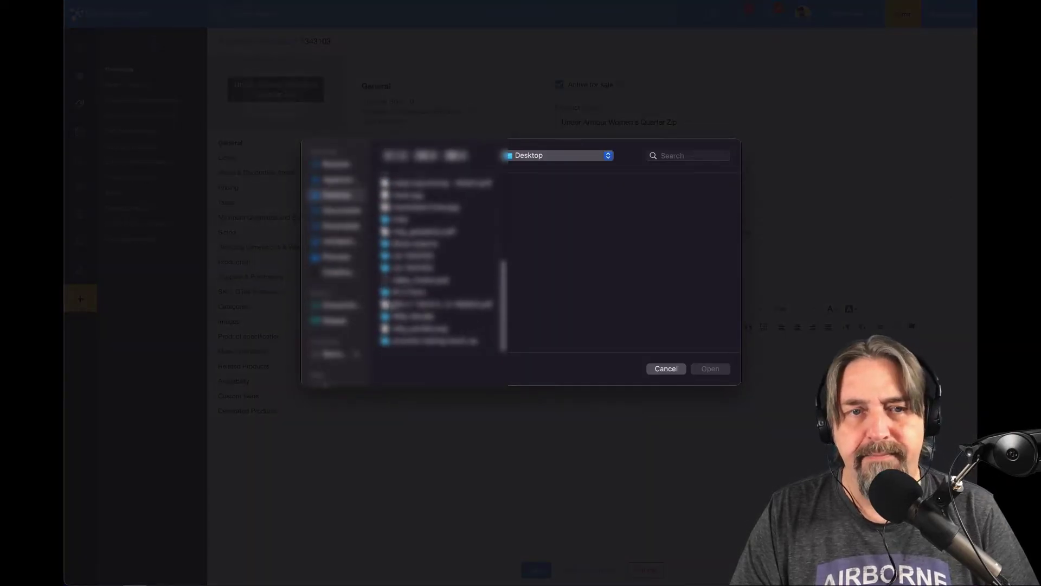
left_click(402, 268)
key("Up")
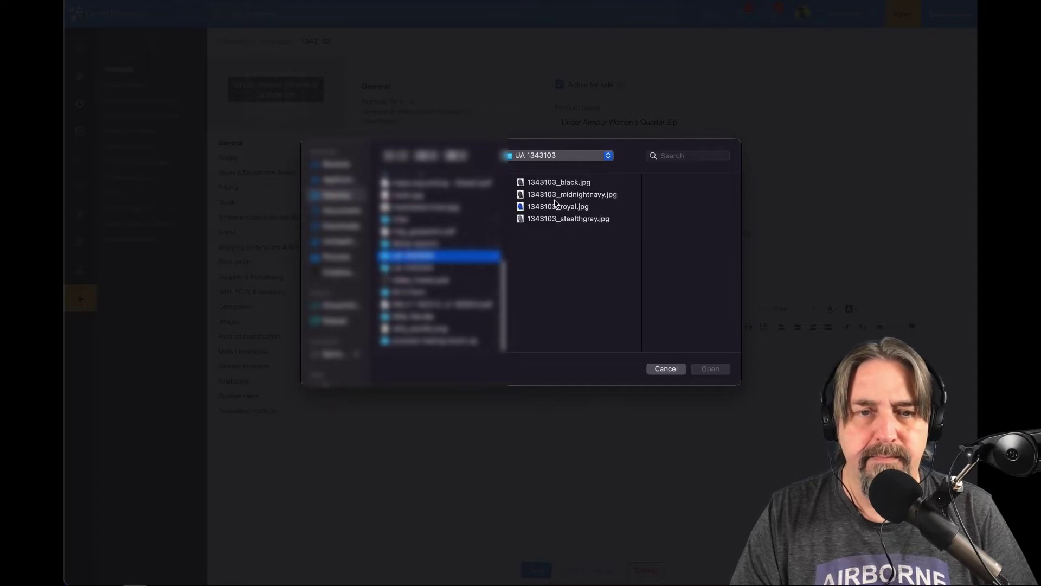
double_click(549, 184)
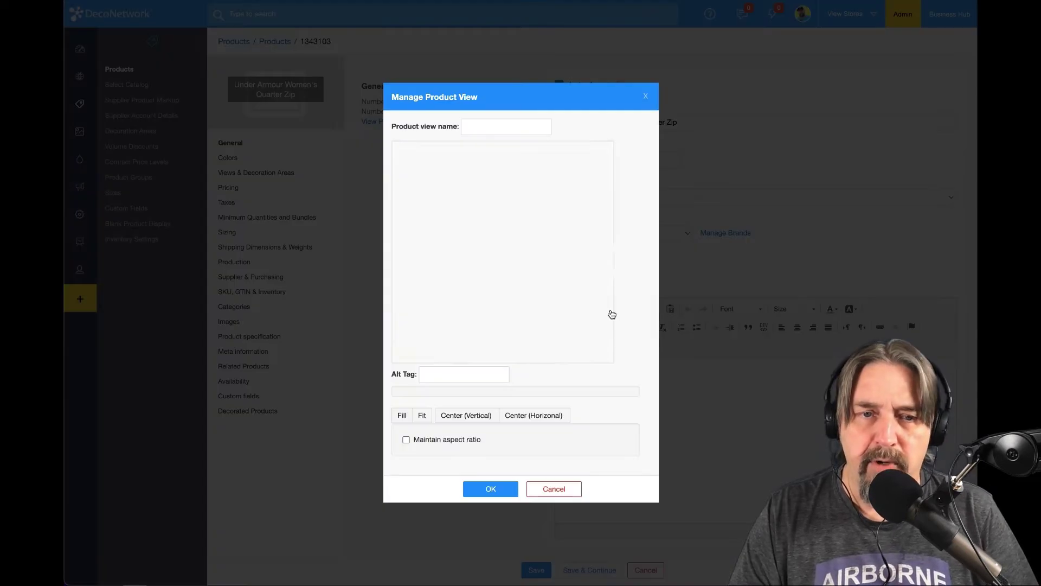
Name the product view "Front" and assign it the user-defined color Black.
left_click(481, 125)
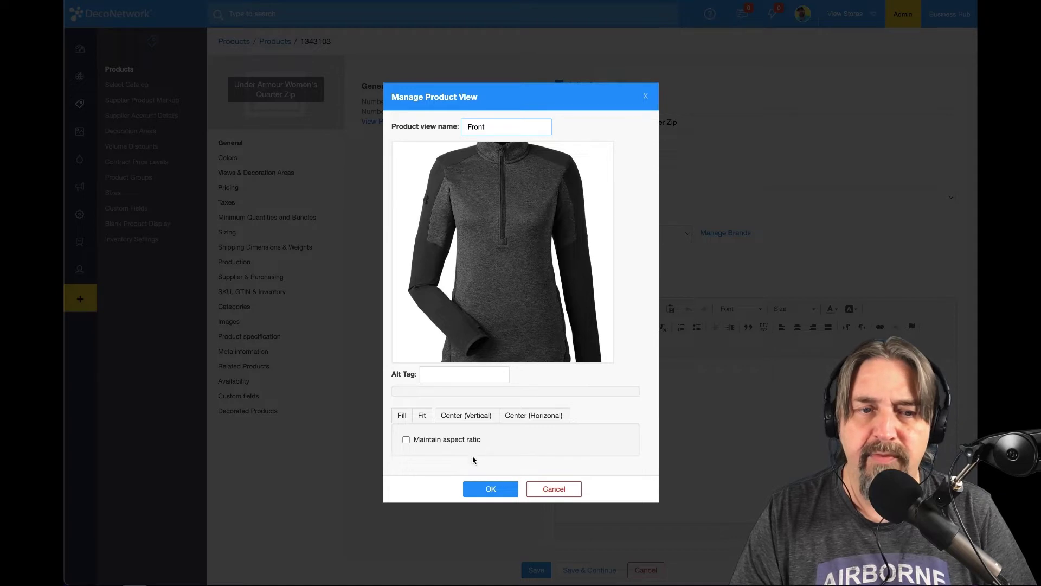
left_click(487, 494)
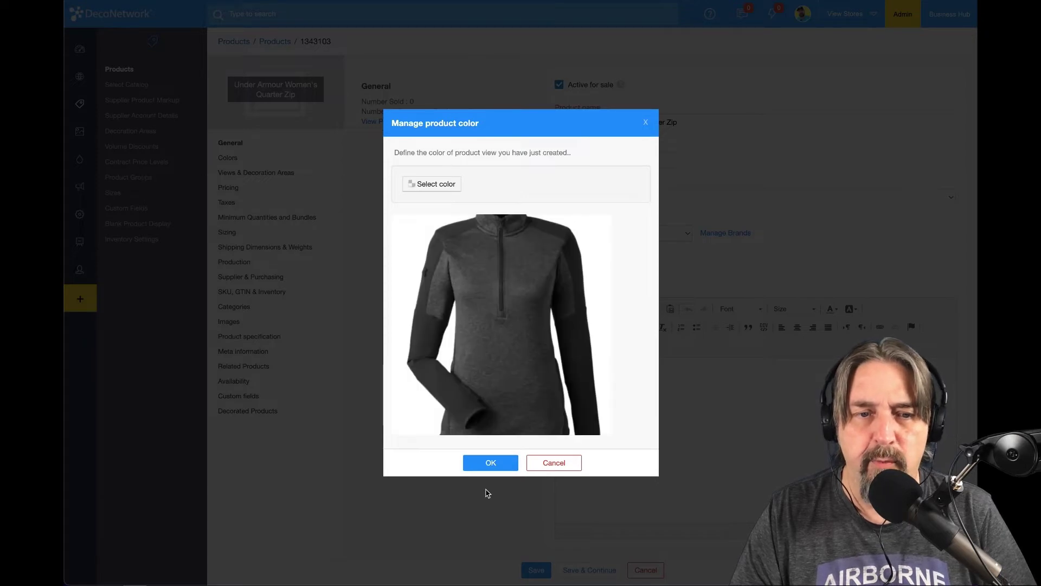
left_click(434, 184)
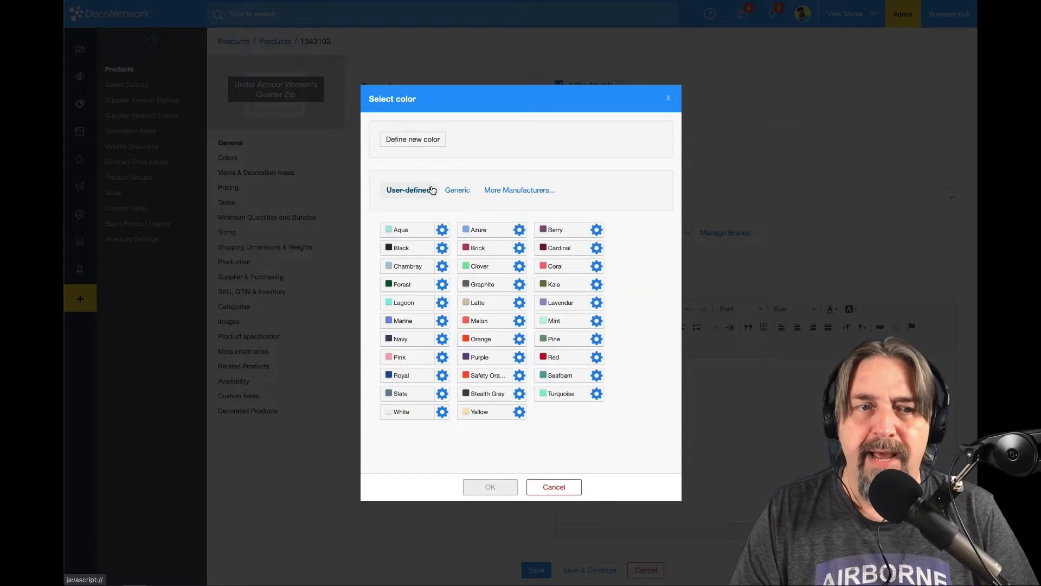
left_click(404, 250)
left_click(491, 488)
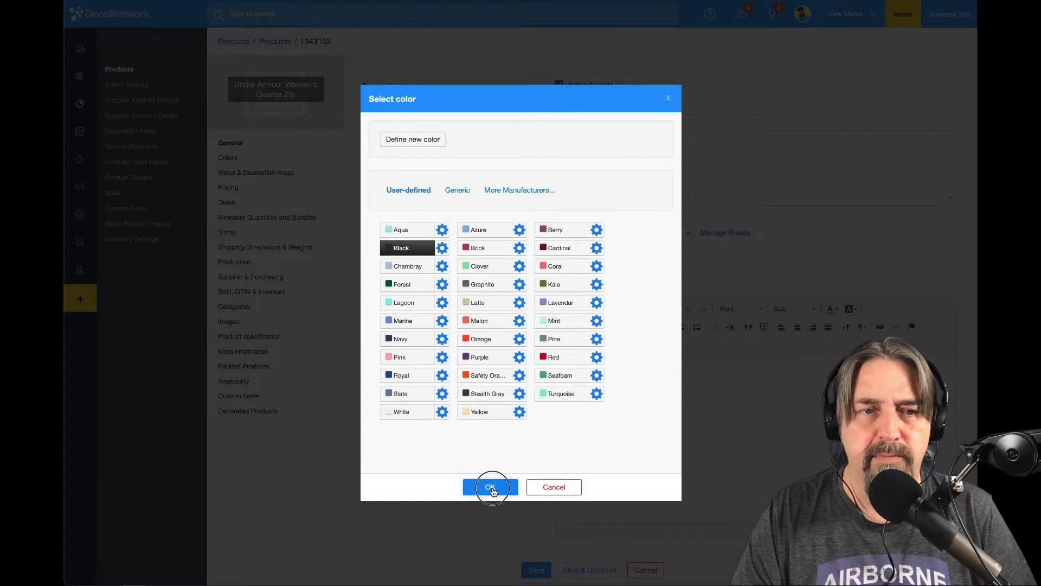
left_click(490, 462)
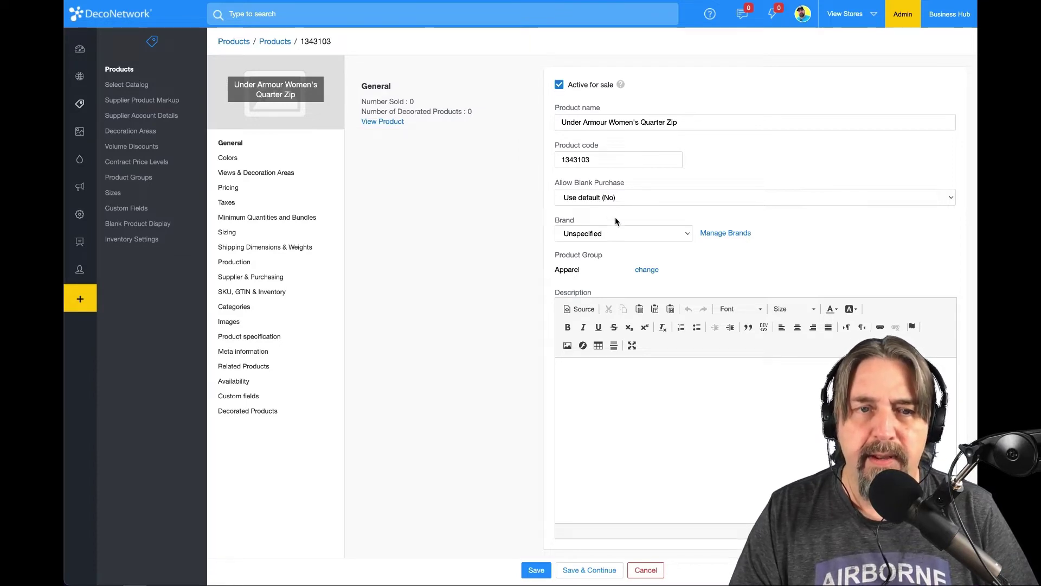
Set the product's brand to Under Armour.
left_click(626, 238)
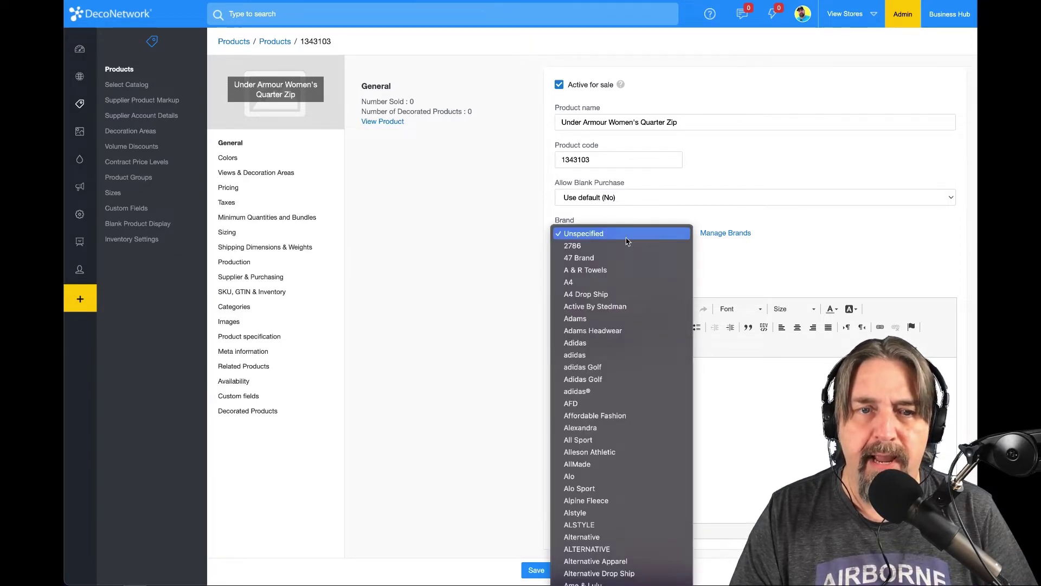
scroll(624, 368, "down", 10)
scroll(623, 374, "down", 20)
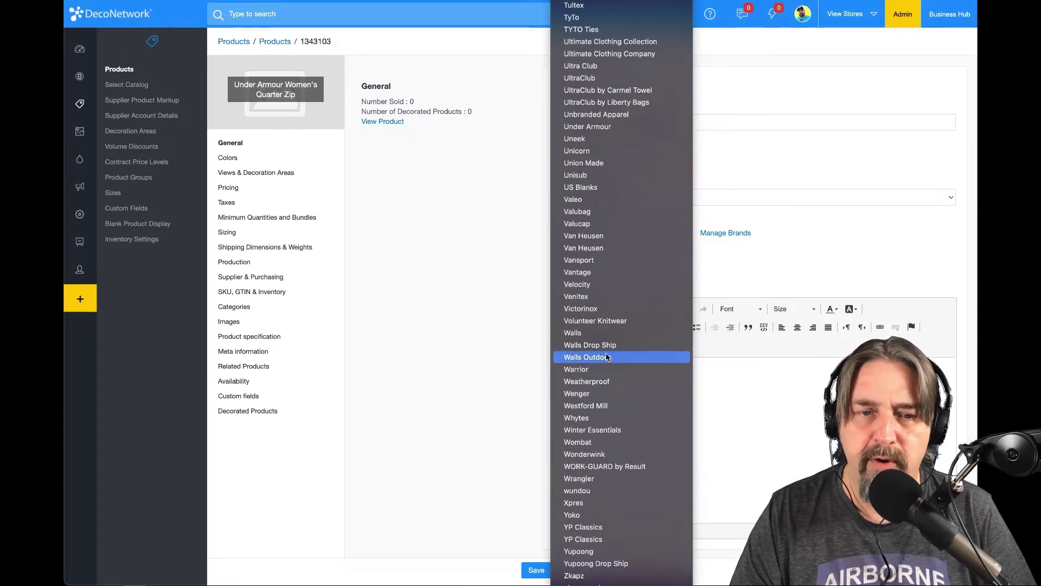
left_click(574, 127)
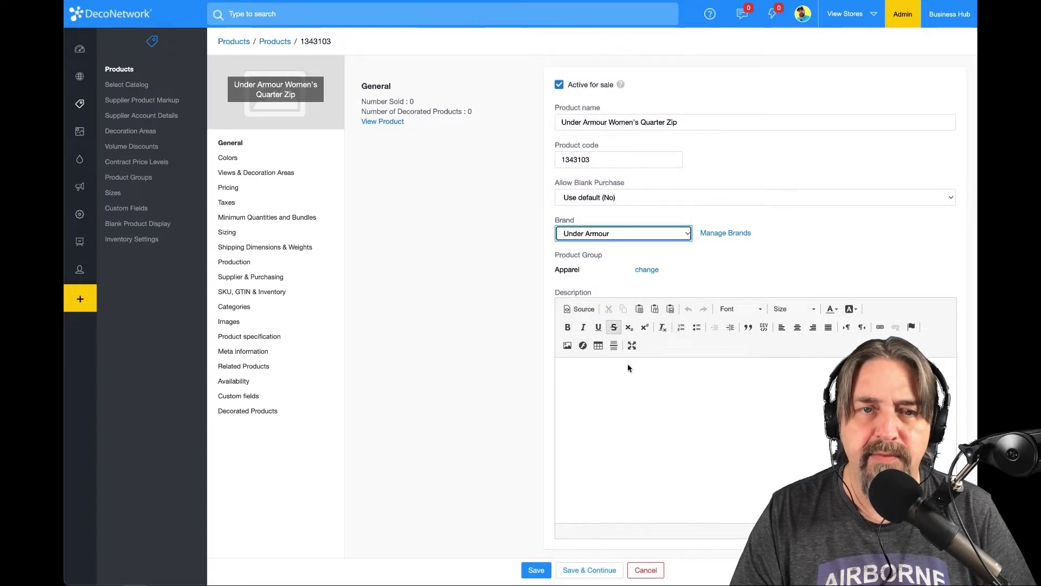
Copy the Fabric and Feature lists from the alphabroder product details page into the product's description.
left_click(602, 378)
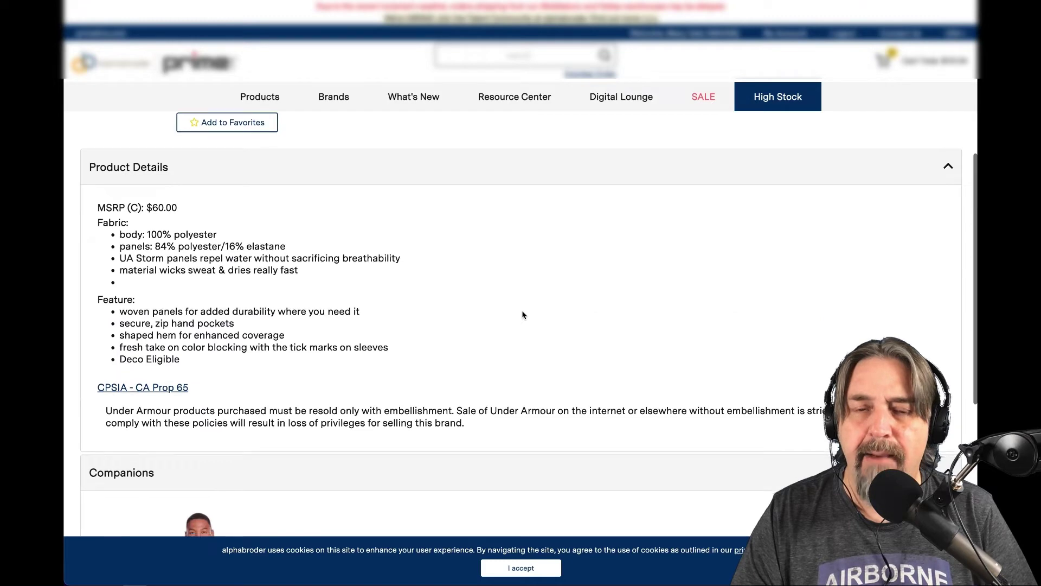
scroll(522, 314, "down", 2)
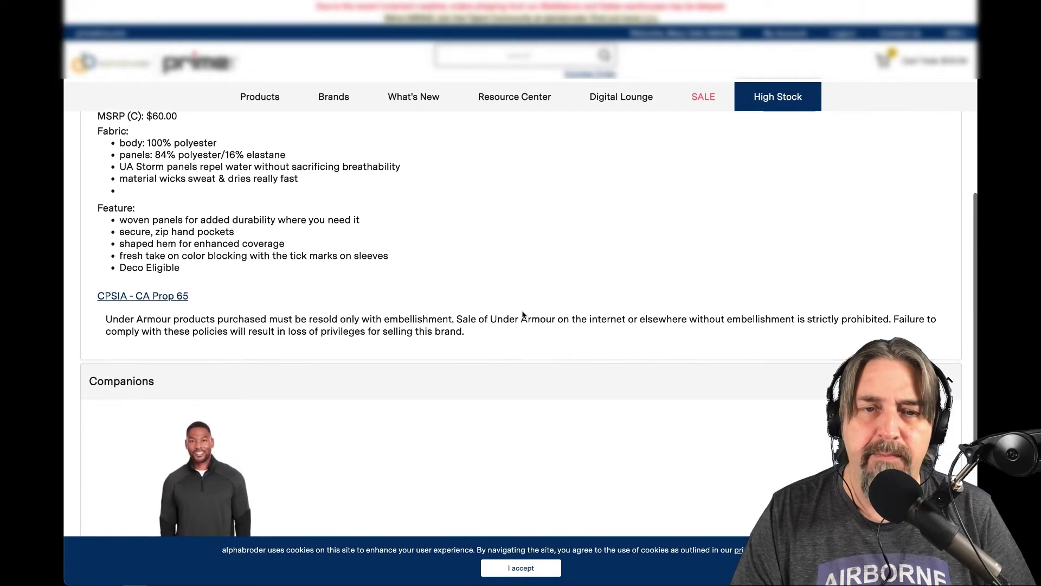
scroll(522, 314, "down", 1)
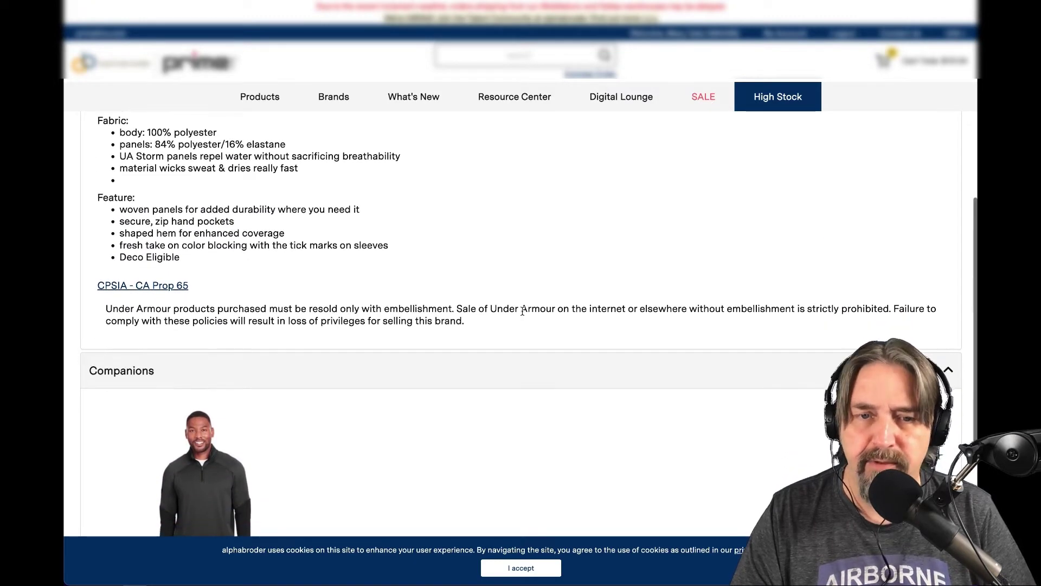
left_click_drag(187, 254, 93, 120)
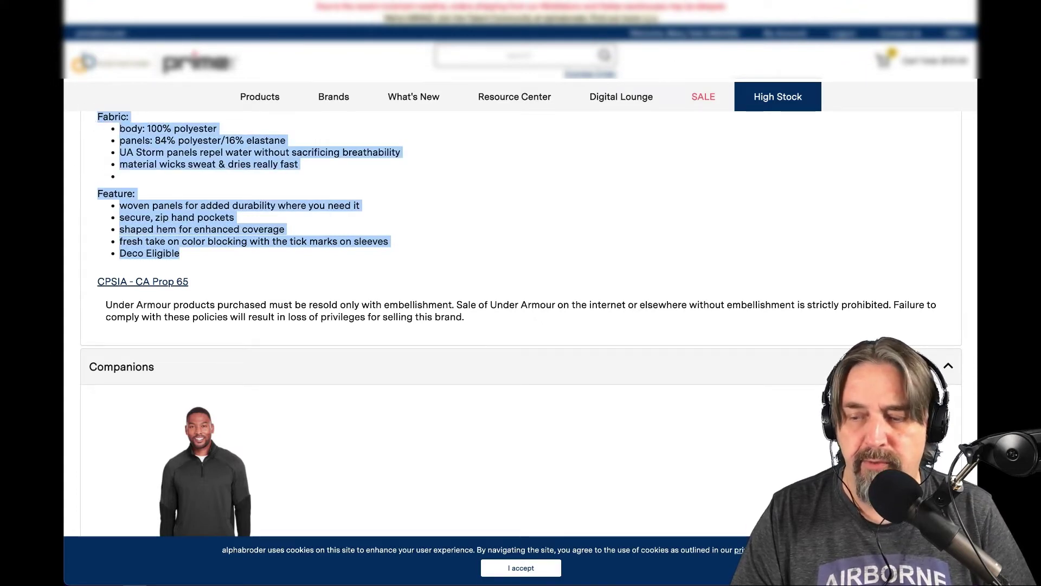
key("ctrl+Tab")
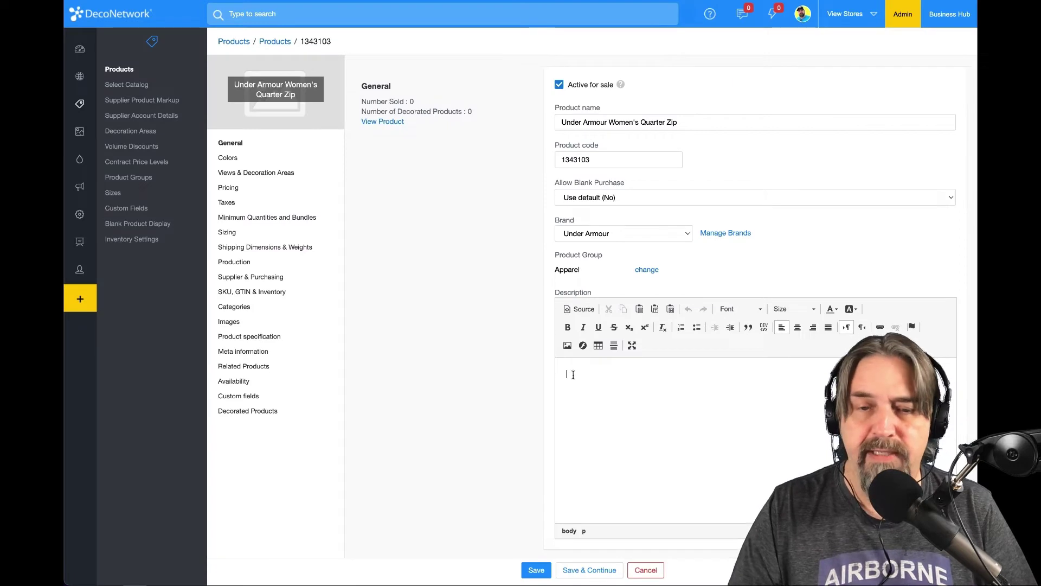
key("ctrl+v")
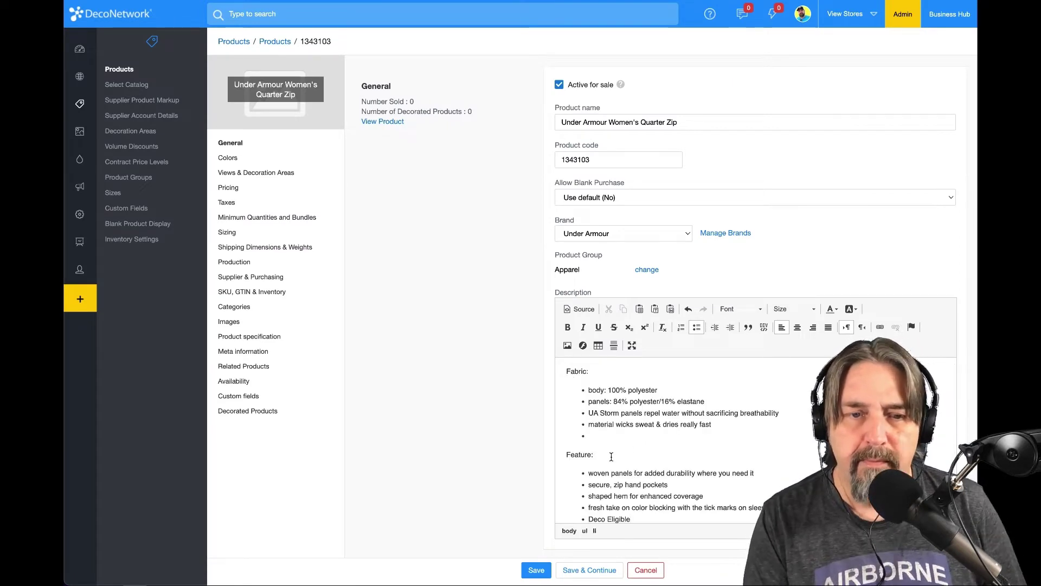
scroll(611, 457, "down", 1)
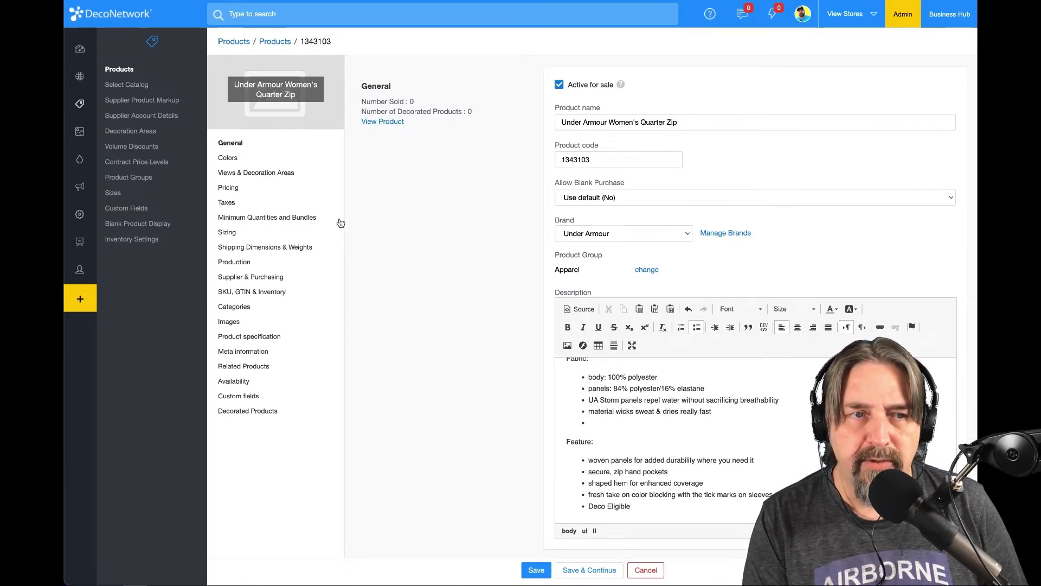
Add the user-defined color Stealth Gray to the product's available colors.
left_click(232, 159)
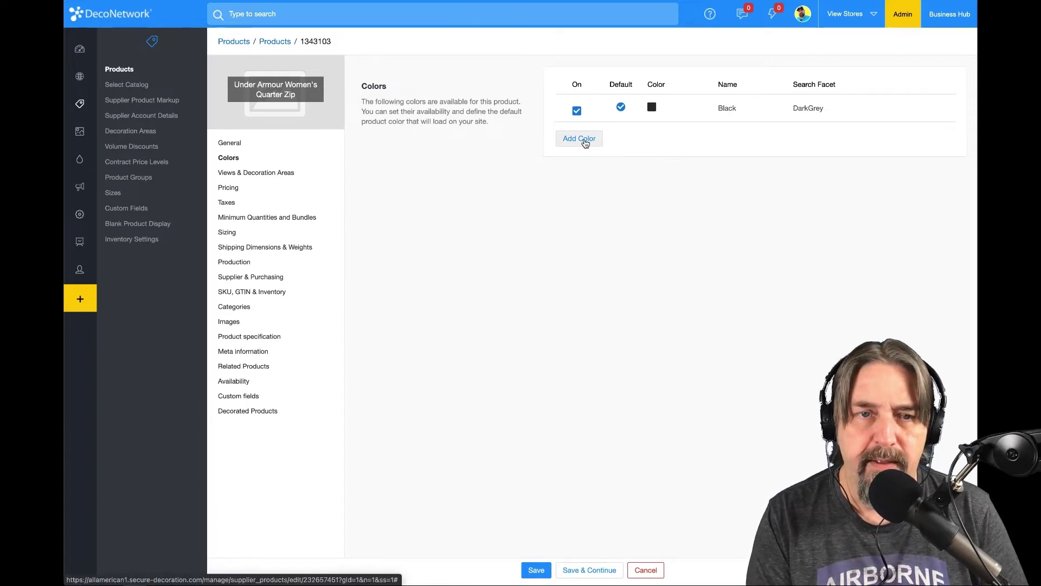
left_click(584, 140)
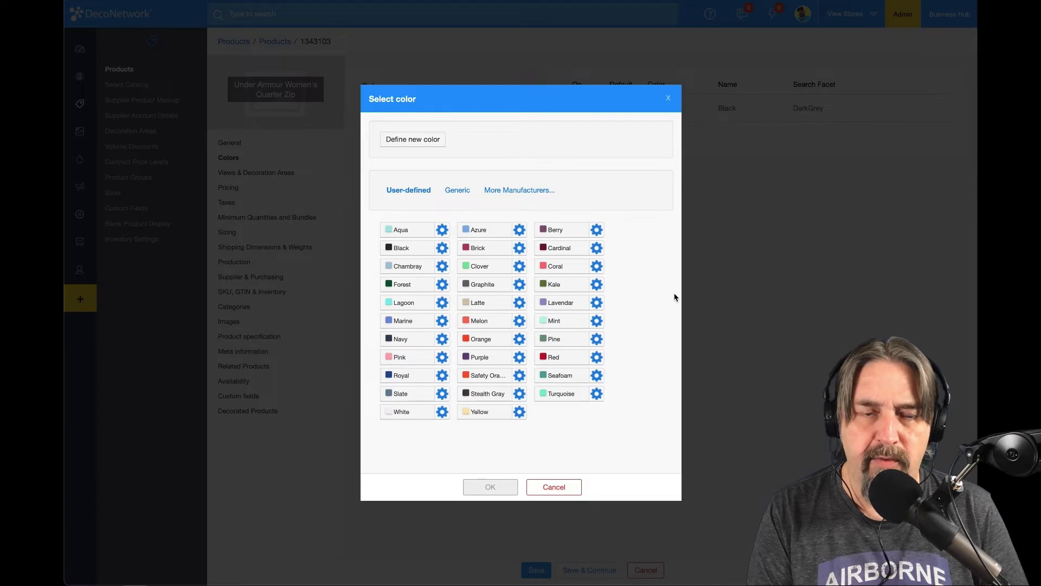
left_click(480, 396)
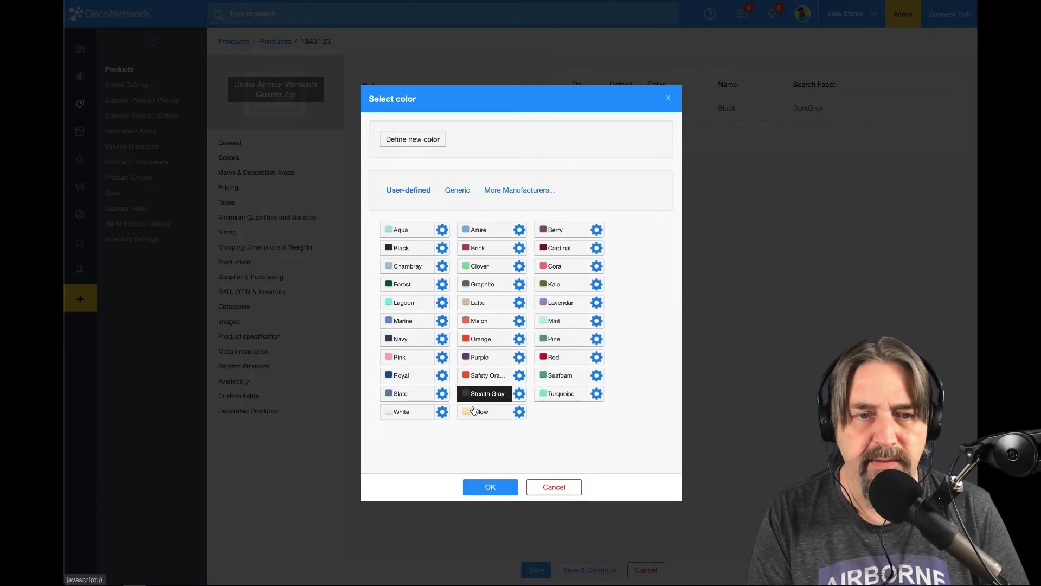
left_click(496, 487)
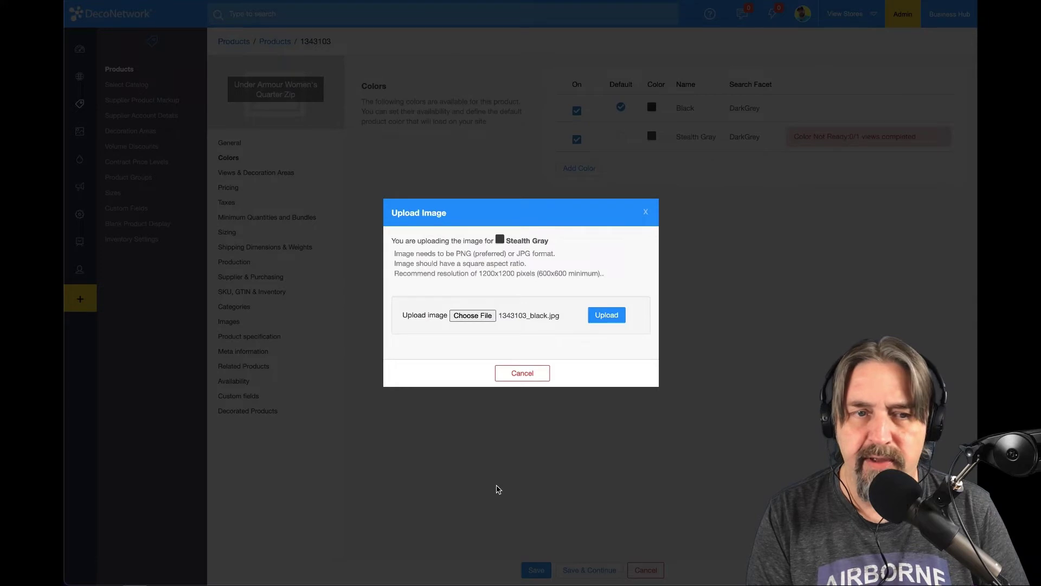
Upload 1343103_stealthgray.jpg as the Front view image for Stealth Gray and accept the product view.
left_click(468, 316)
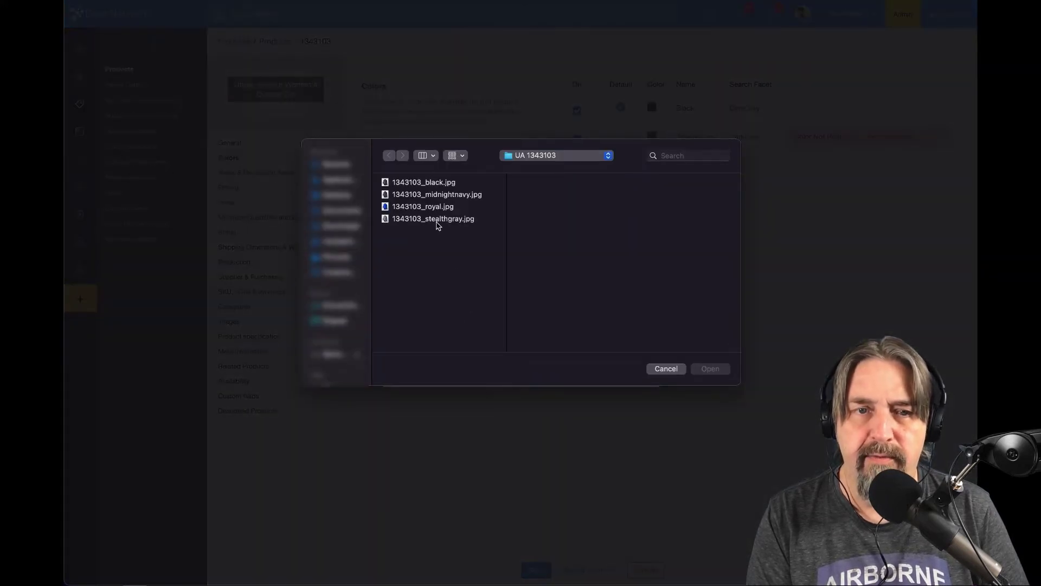
left_click(437, 220)
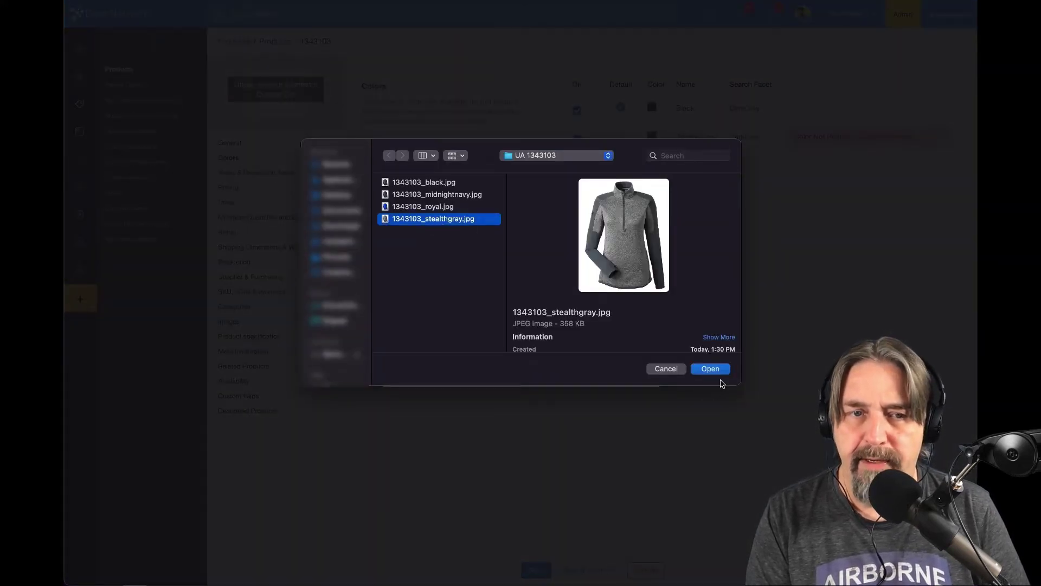
left_click(711, 370)
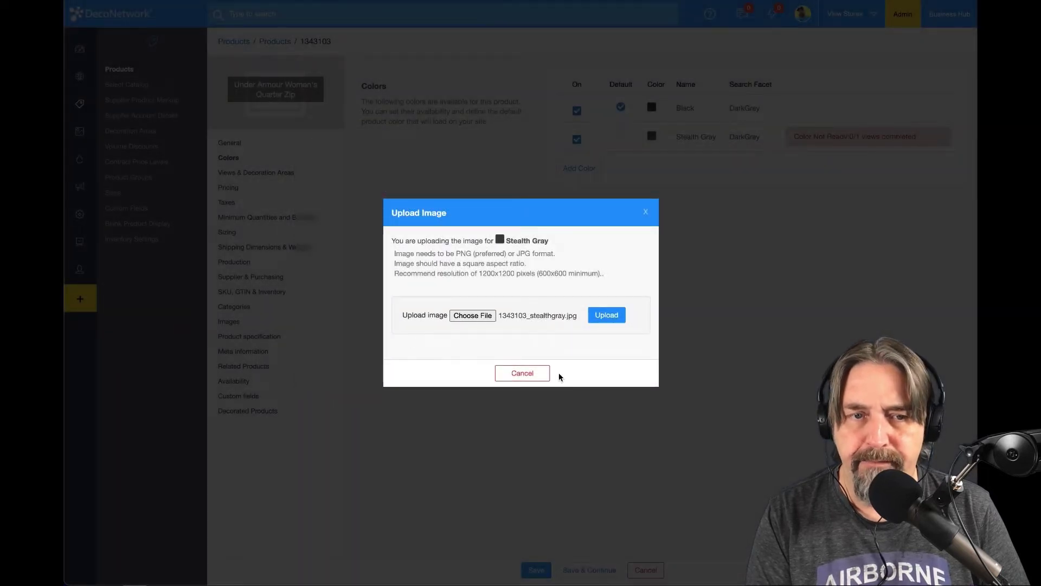
left_click(605, 314)
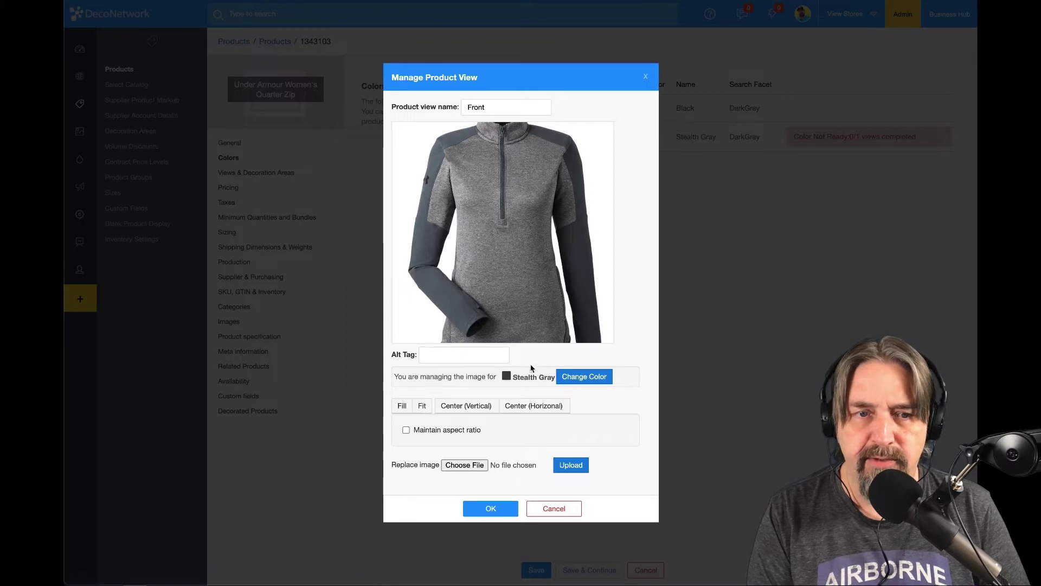
left_click(490, 511)
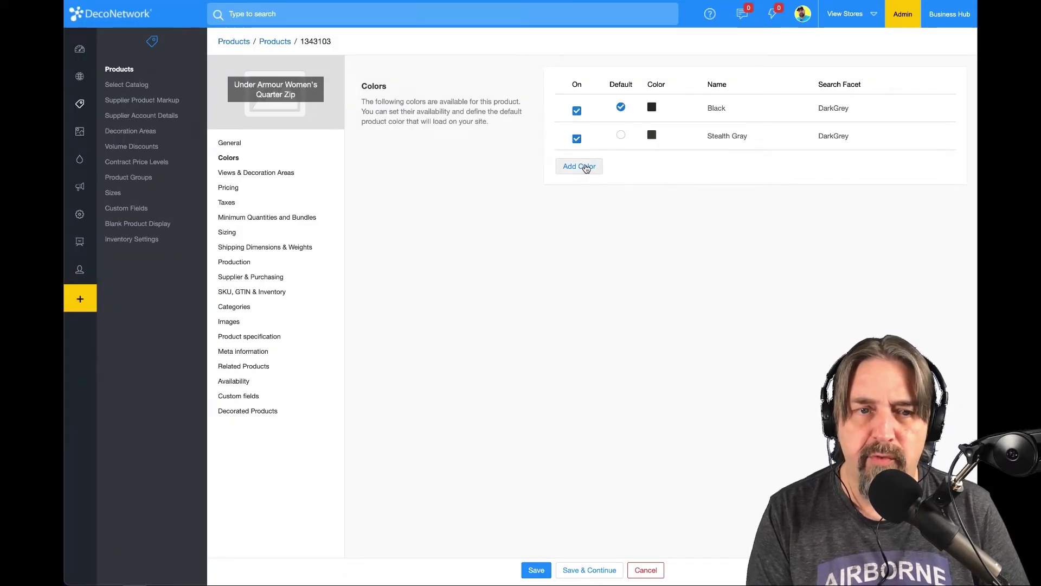
Add the user-defined color Navy to the product's available colors.
left_click(585, 167)
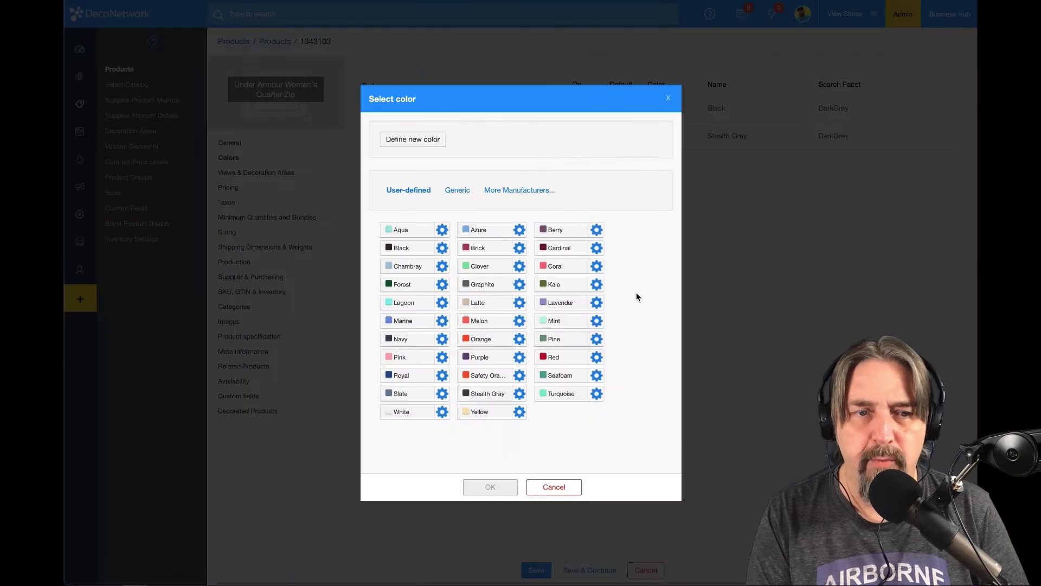
double_click(411, 339)
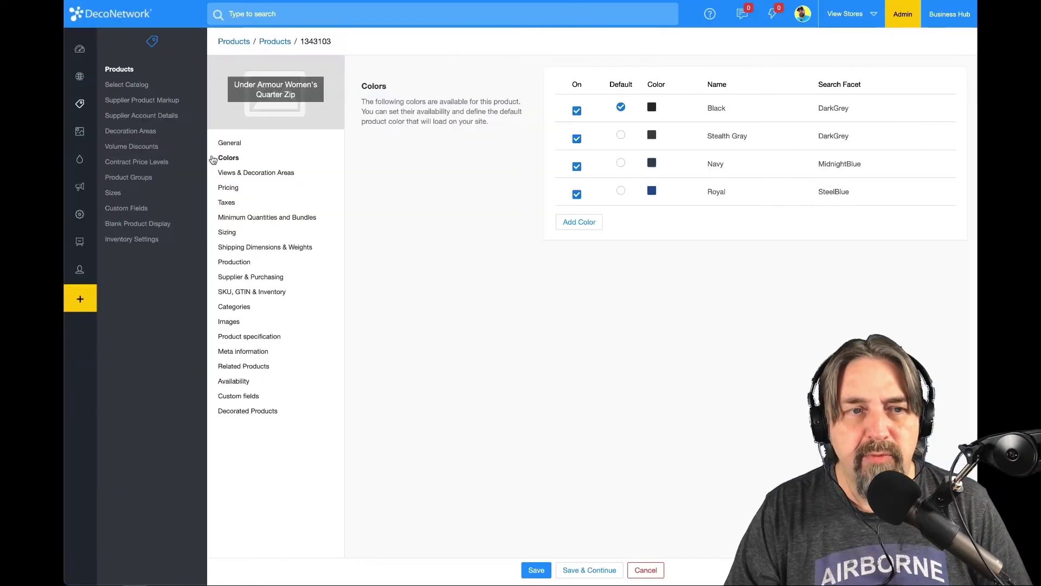
Enable the SCR and Emb decoration processes for the product.
left_click(227, 174)
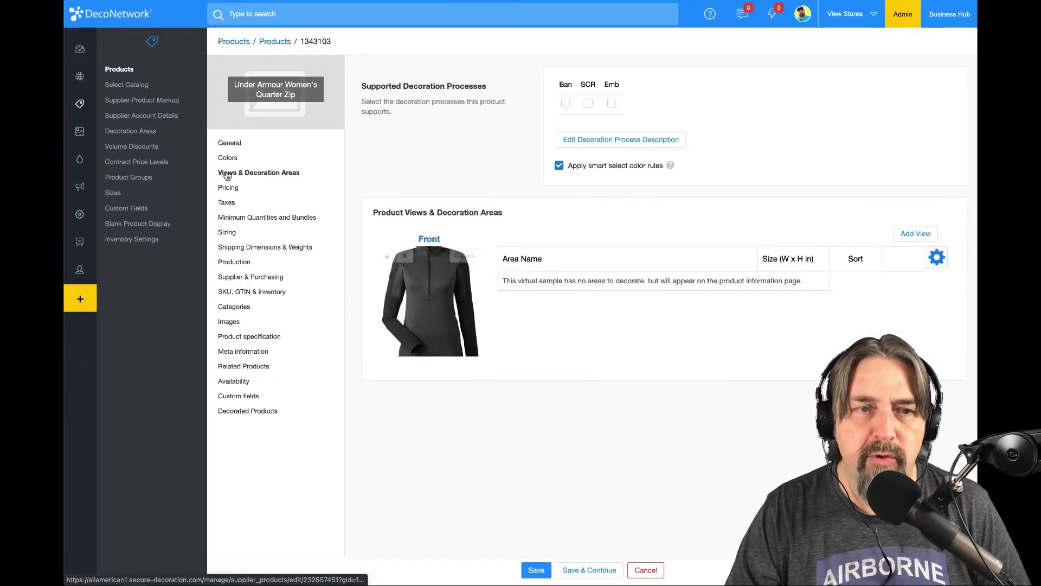
left_click(589, 103)
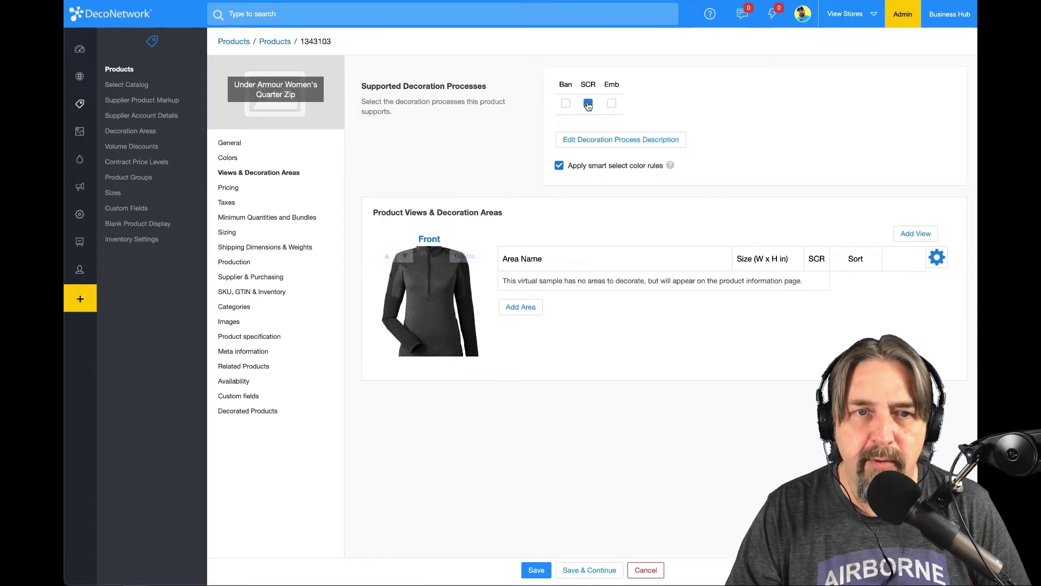
left_click(612, 104)
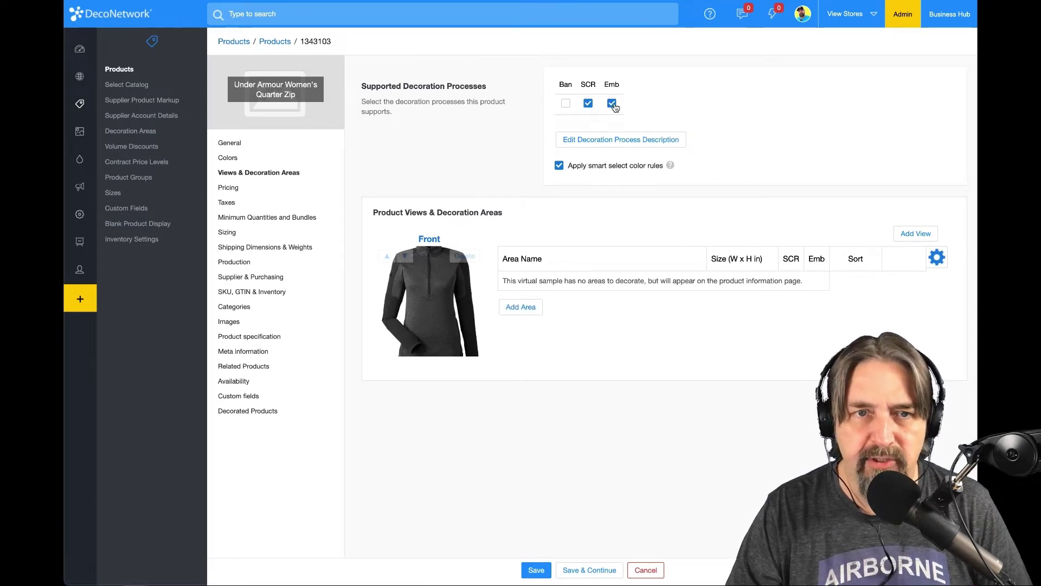
Define a new decoration area named "Full Front" on the product's Front view.
left_click(525, 308)
scroll(515, 376, "down", 5)
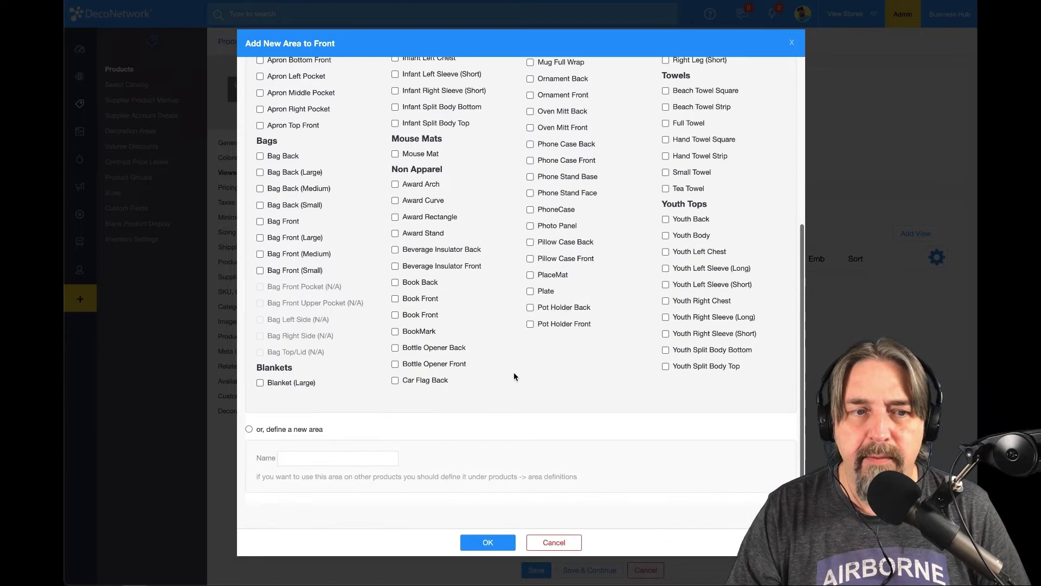
left_click(249, 430)
left_click(305, 458)
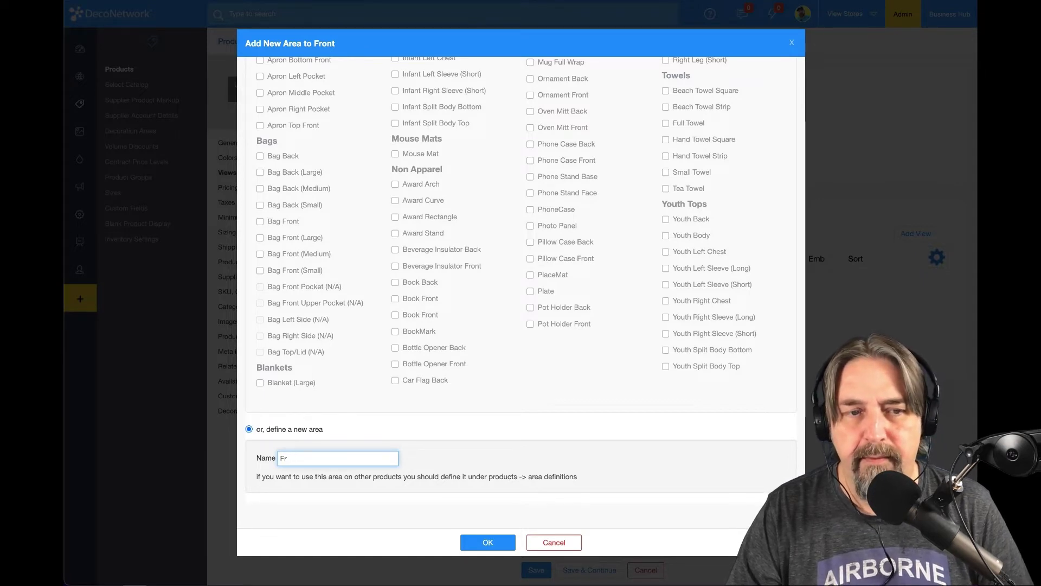
key("BackSpace")
key("BackSpace")
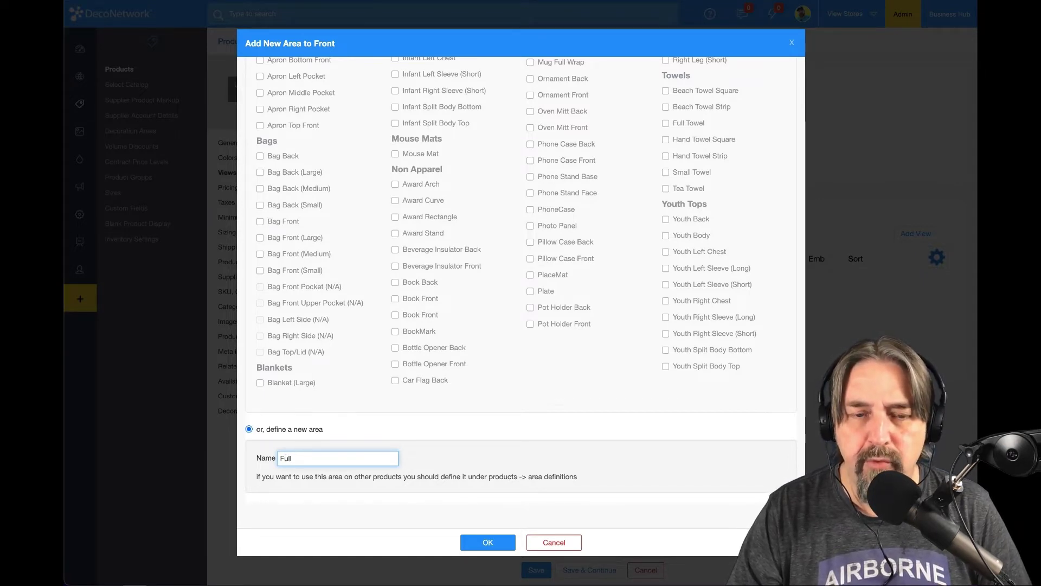
type("ull Front")
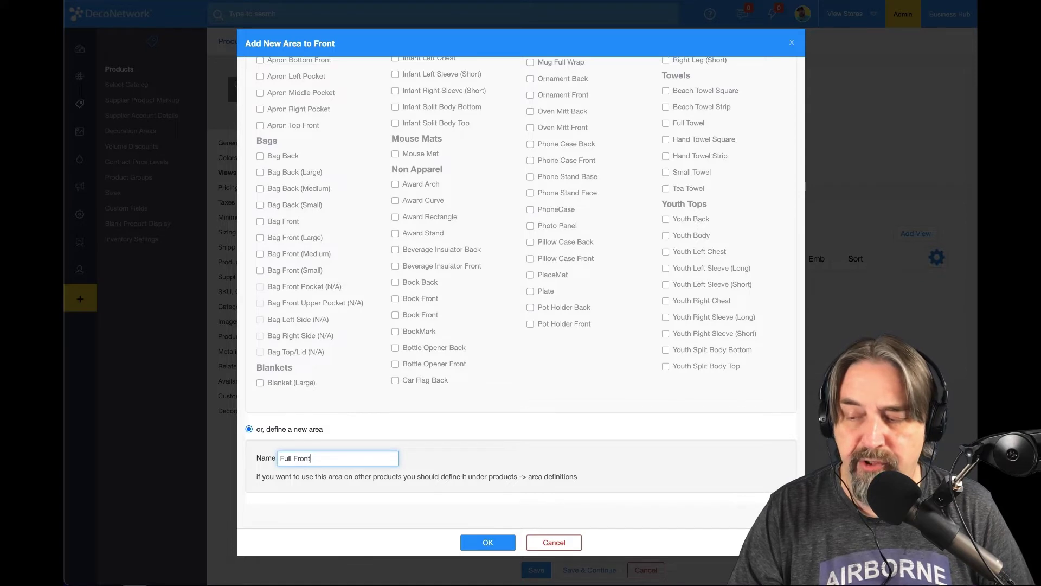
left_click(481, 540)
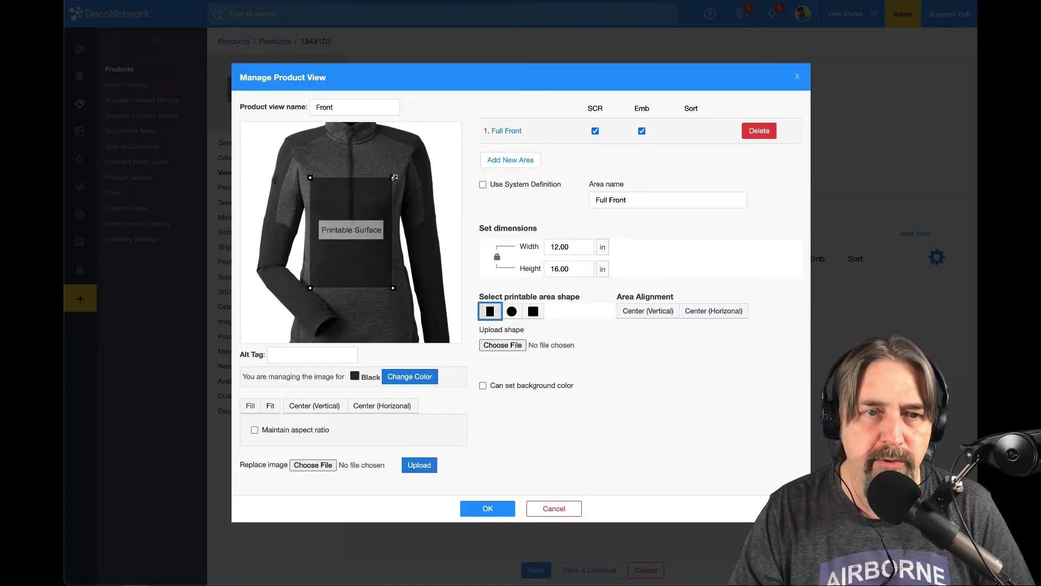
Enlarge the Full Front printable surface upward and outward, reposition it over the garment's chest and torso, and accept the view.
left_click_drag(394, 178, 404, 162)
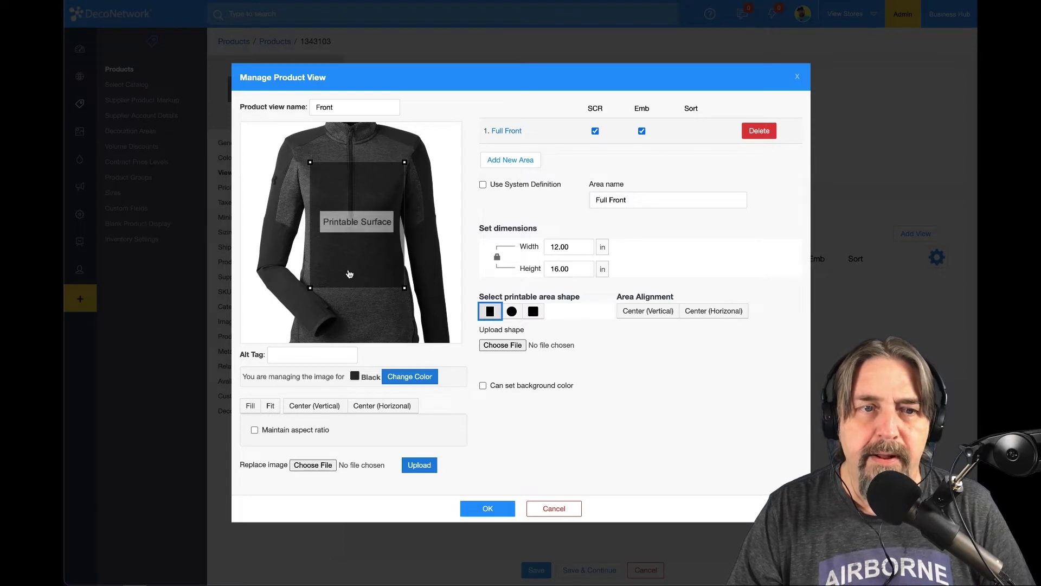
left_click_drag(350, 274, 347, 263)
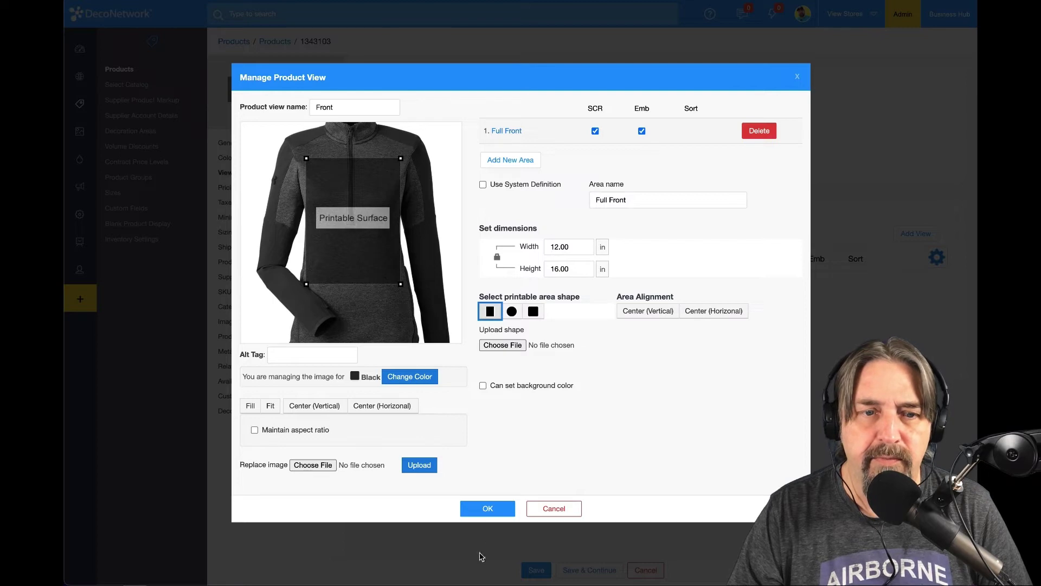
left_click(488, 509)
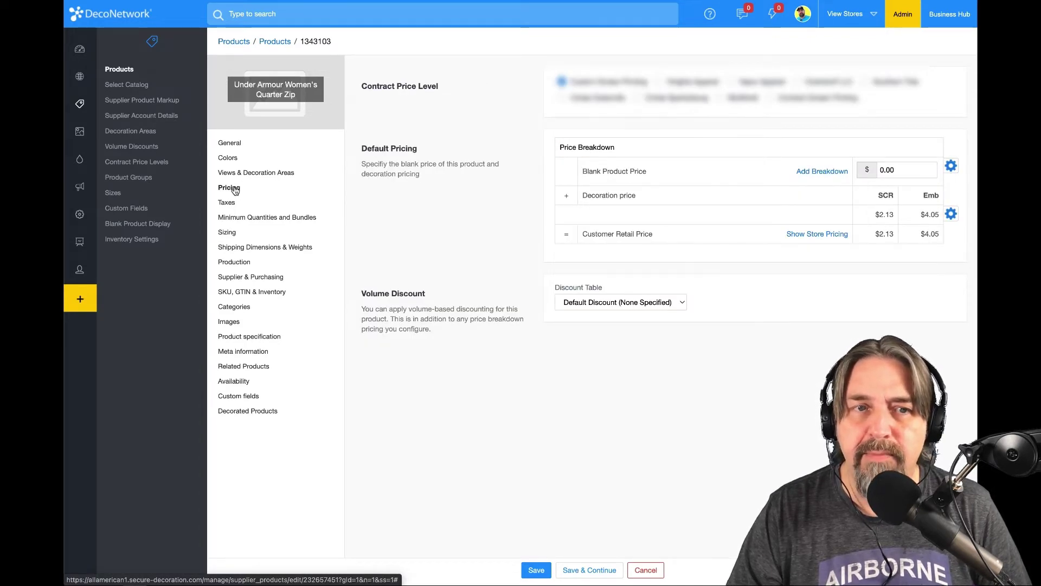
Set the product's sizing to self-defined sizes and turn the size field on.
left_click(230, 234)
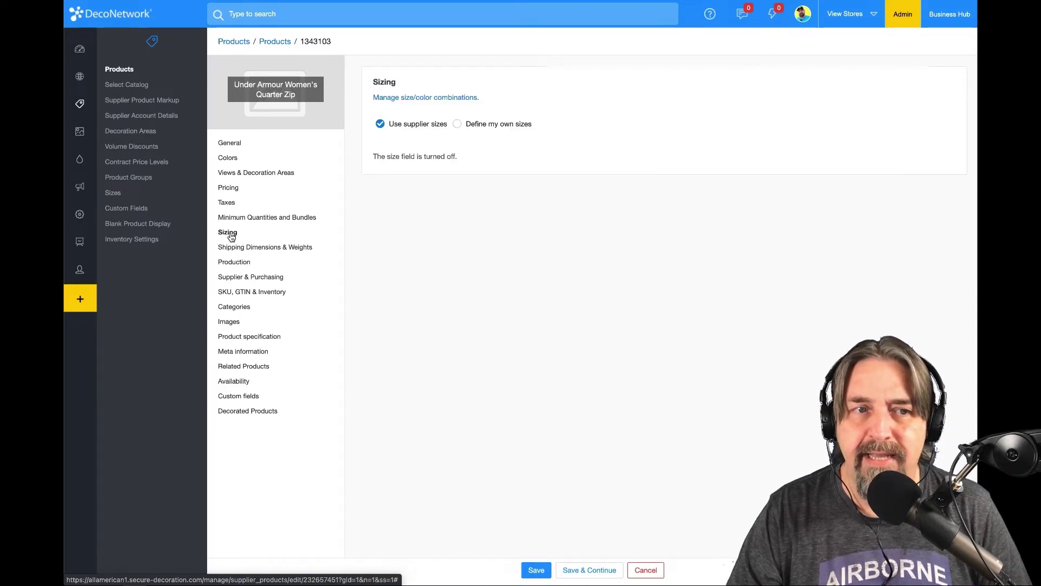
left_click(475, 127)
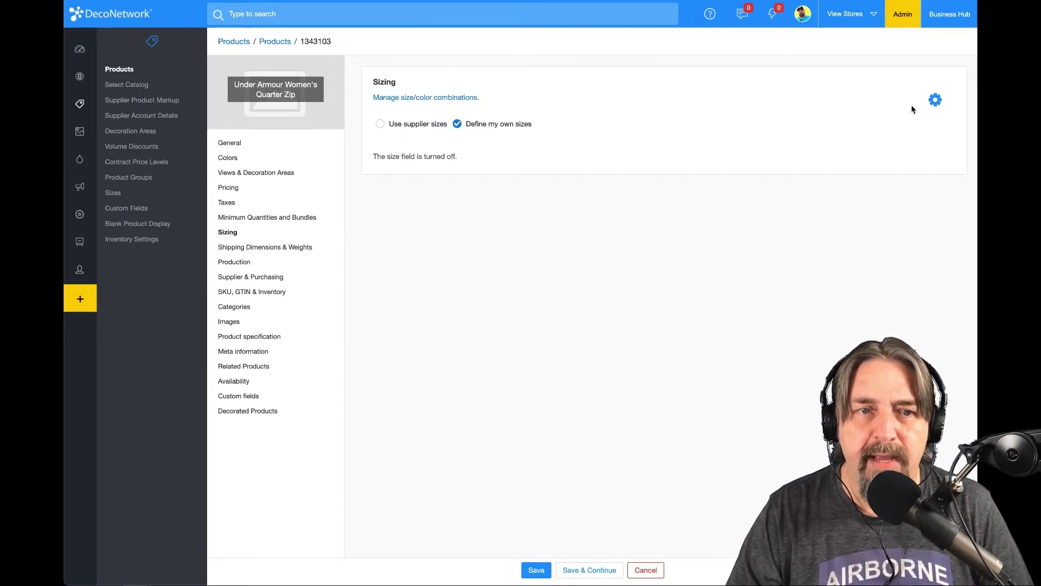
left_click(936, 101)
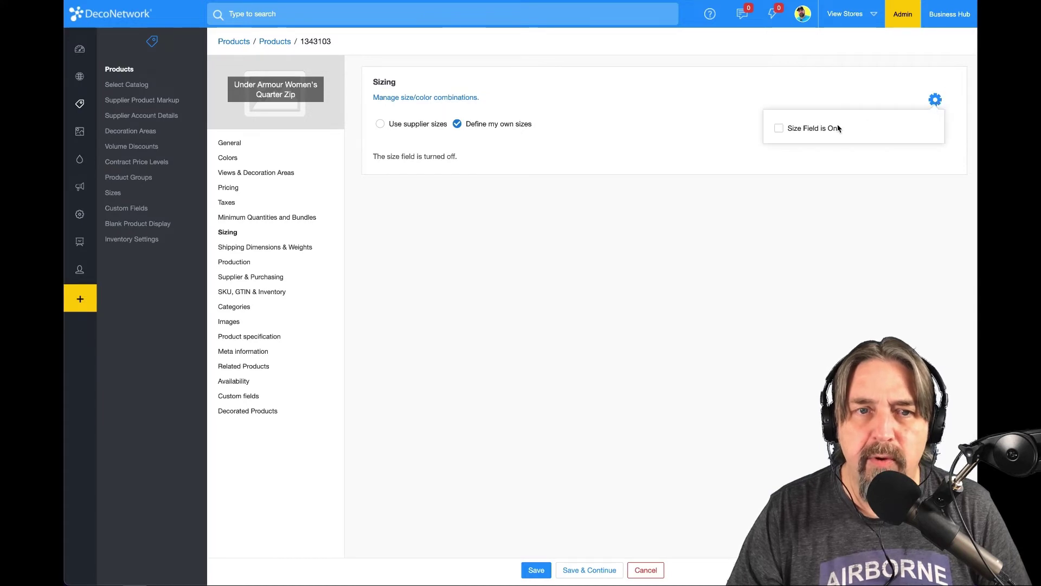
left_click(814, 129)
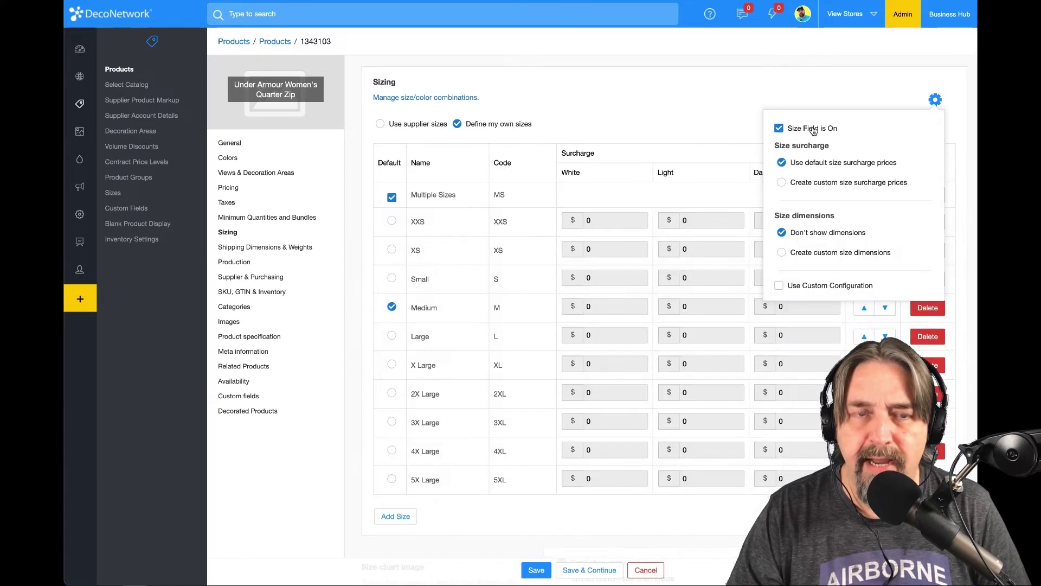
left_click(535, 74)
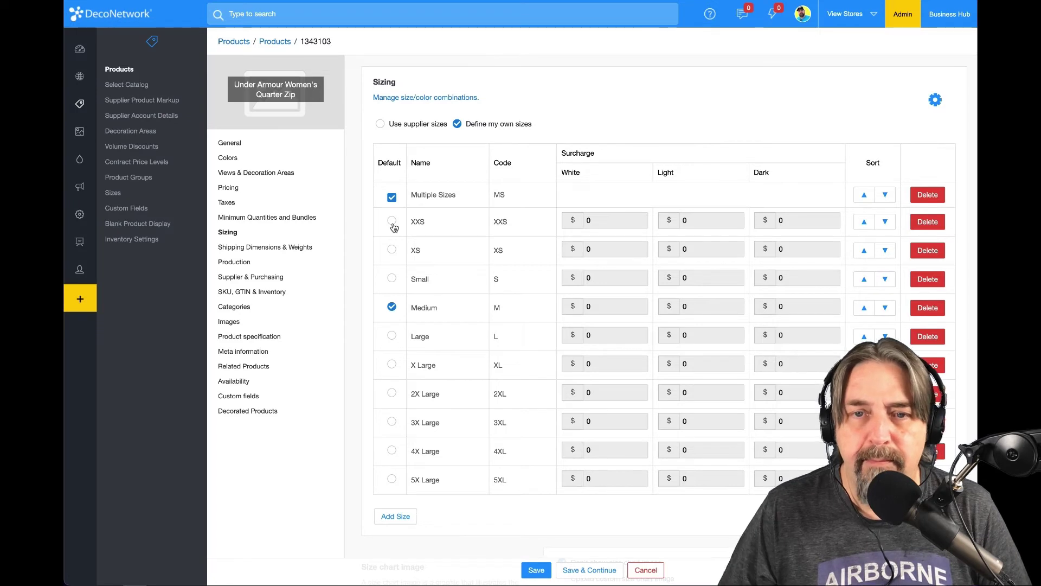
Delete the XXS, 5X Large and 4X Large sizes and save the product while continuing to edit it.
left_click(925, 222)
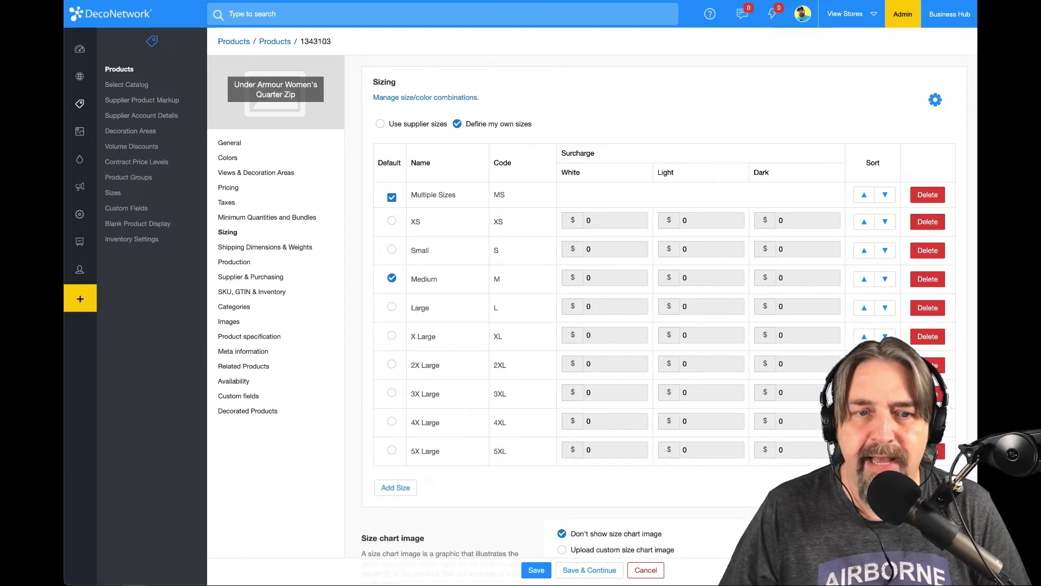
left_click(928, 450)
left_click(928, 422)
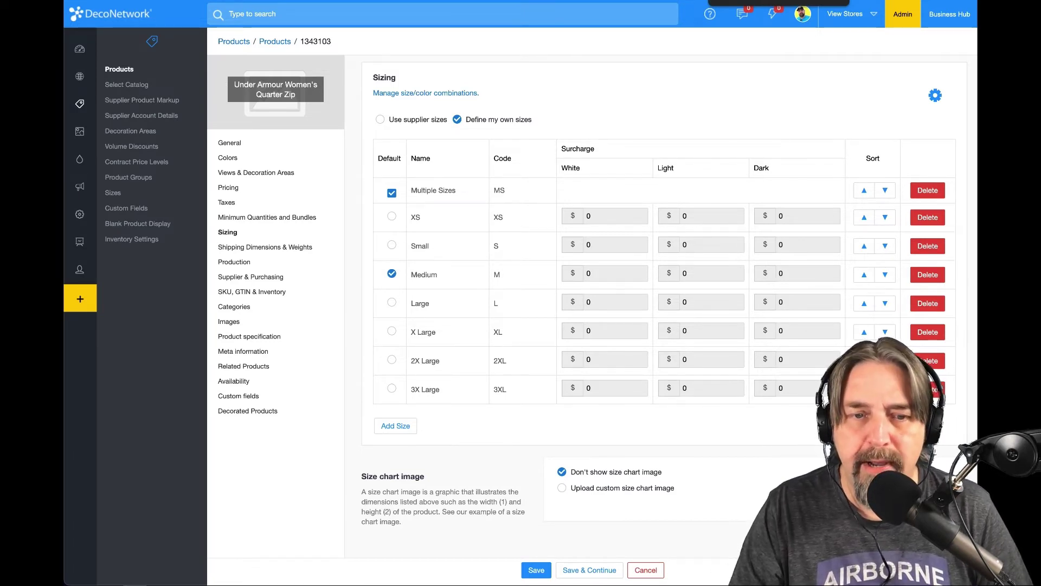
left_click(572, 570)
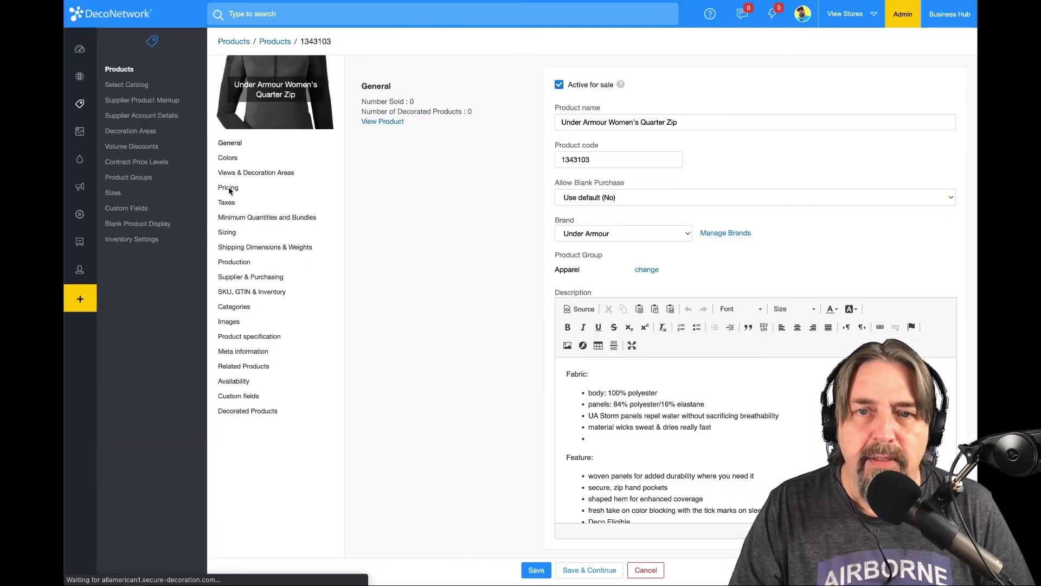
Switch the product's blank price to SKU pricing and open its SKU price table for editing.
left_click(229, 189)
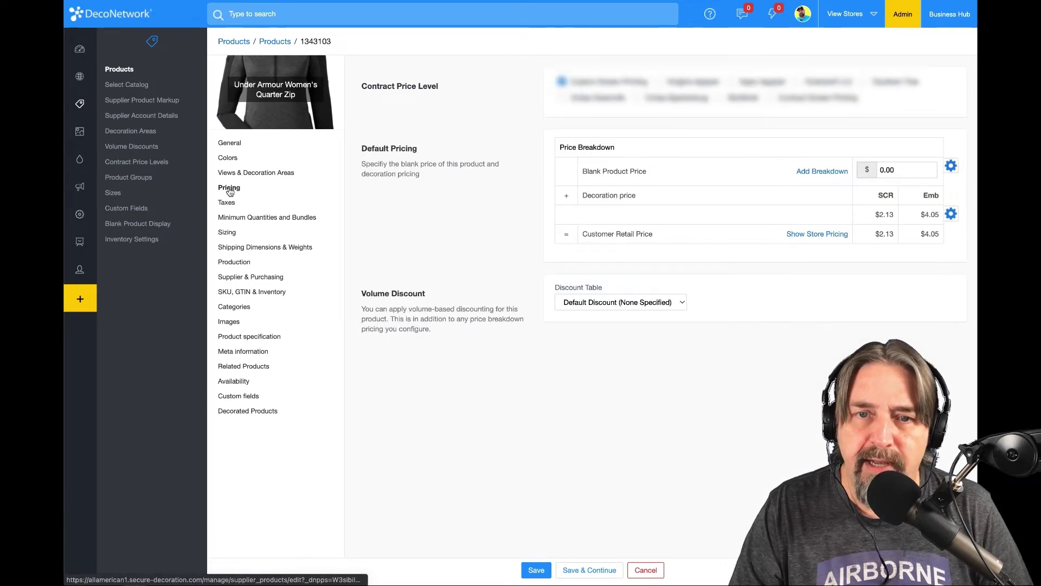
left_click(952, 166)
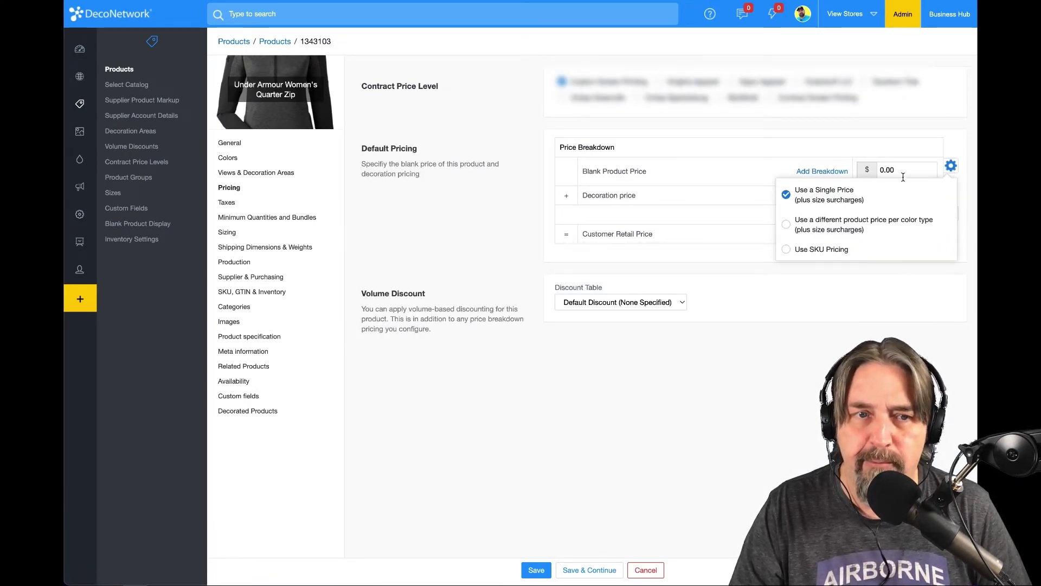
left_click(804, 250)
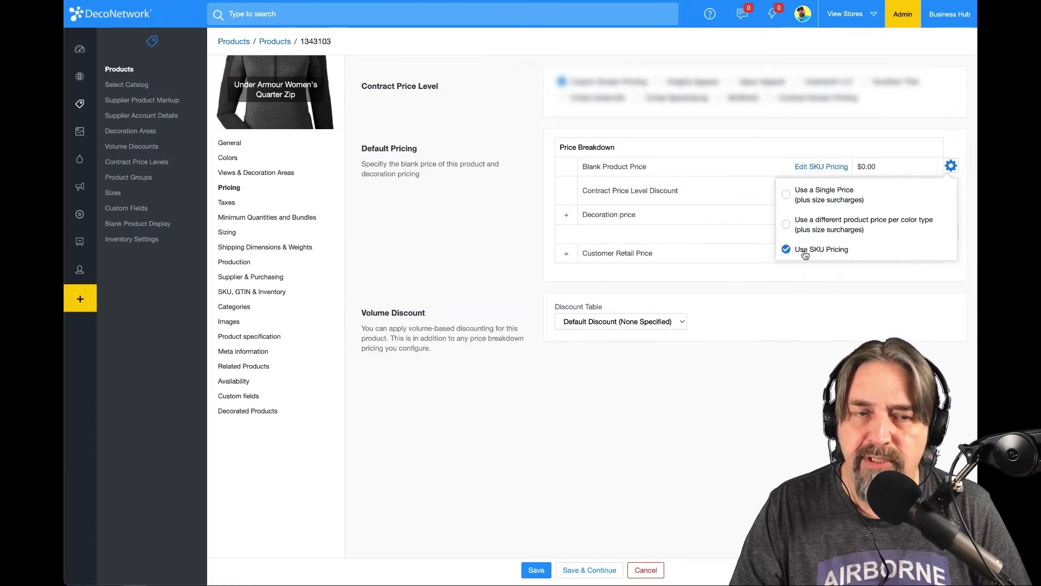
left_click(822, 167)
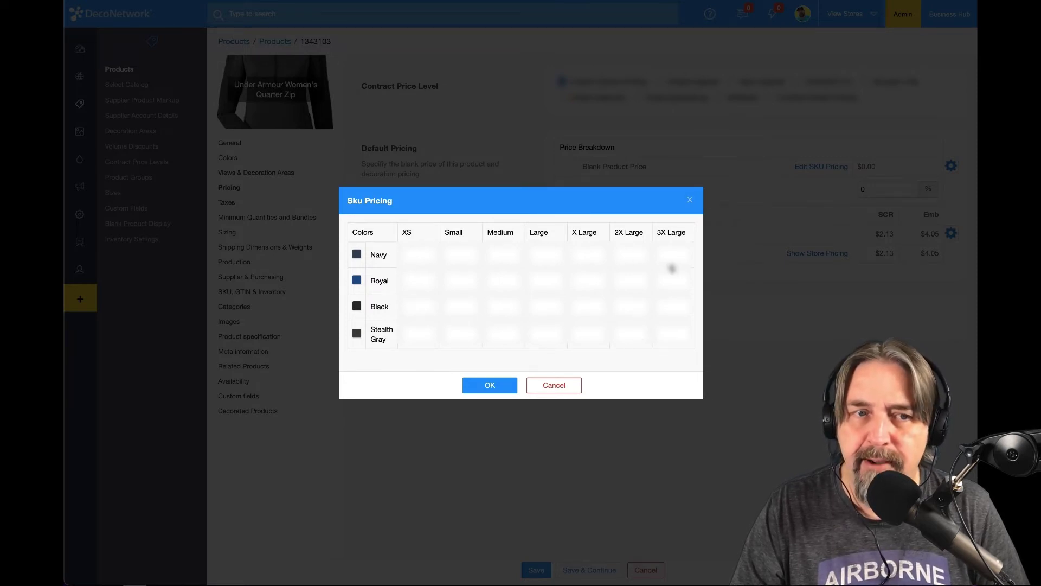
Enter a price of 50.37 for the Navy SKUs in sizes XS through 2X Large.
left_click(419, 255)
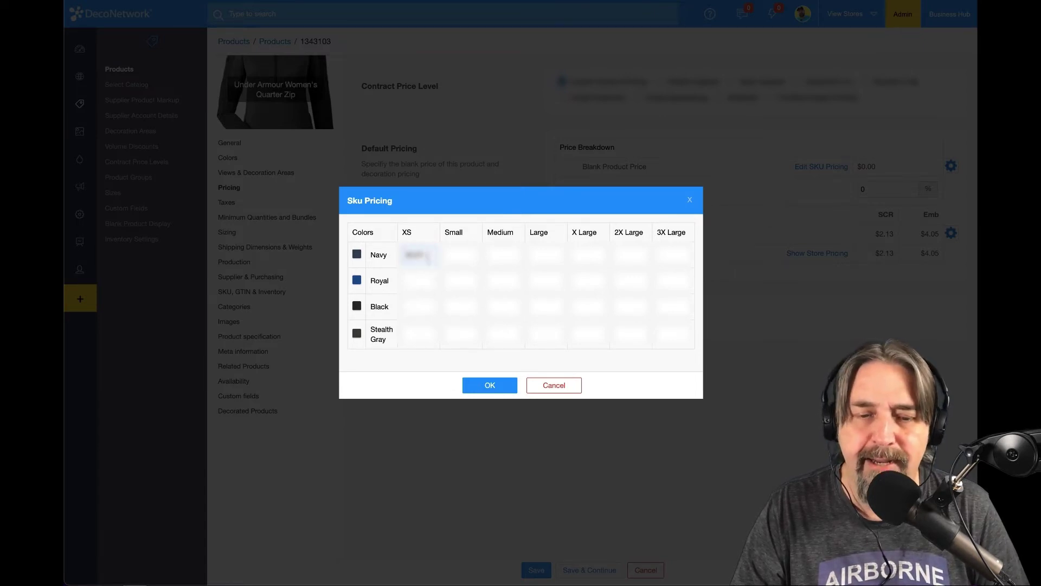
left_click_drag(427, 255, 394, 258)
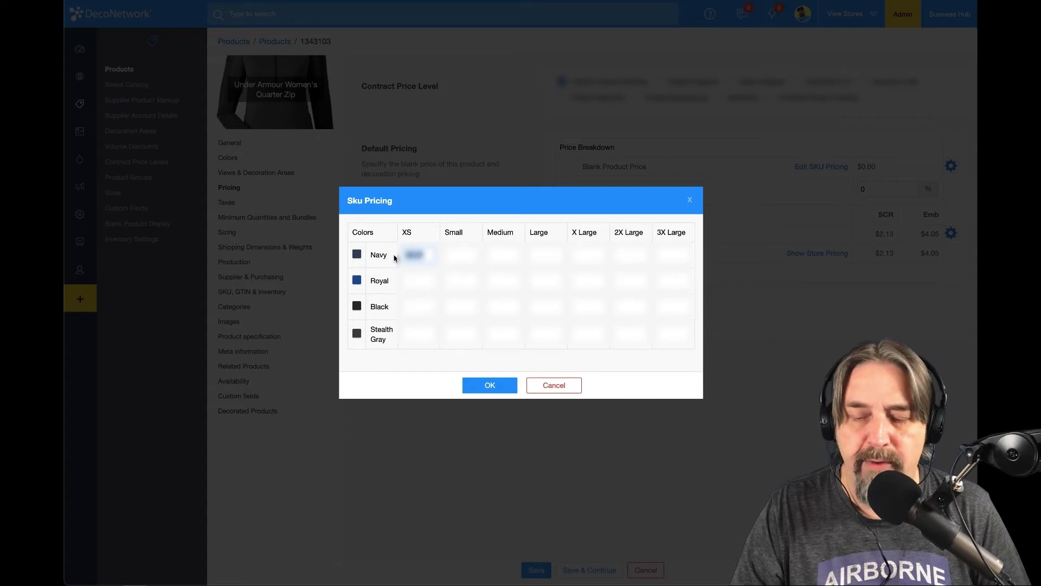
left_click(458, 255)
key("ctrl+v")
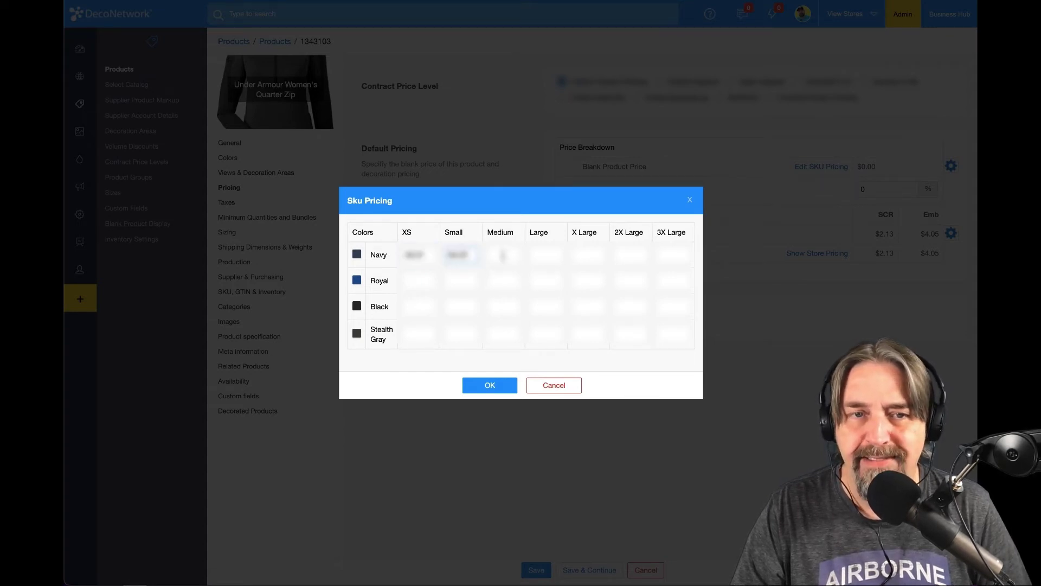
left_click(502, 255)
key("ctrl+v")
left_click(544, 255)
key("ctrl+v")
left_click(592, 255)
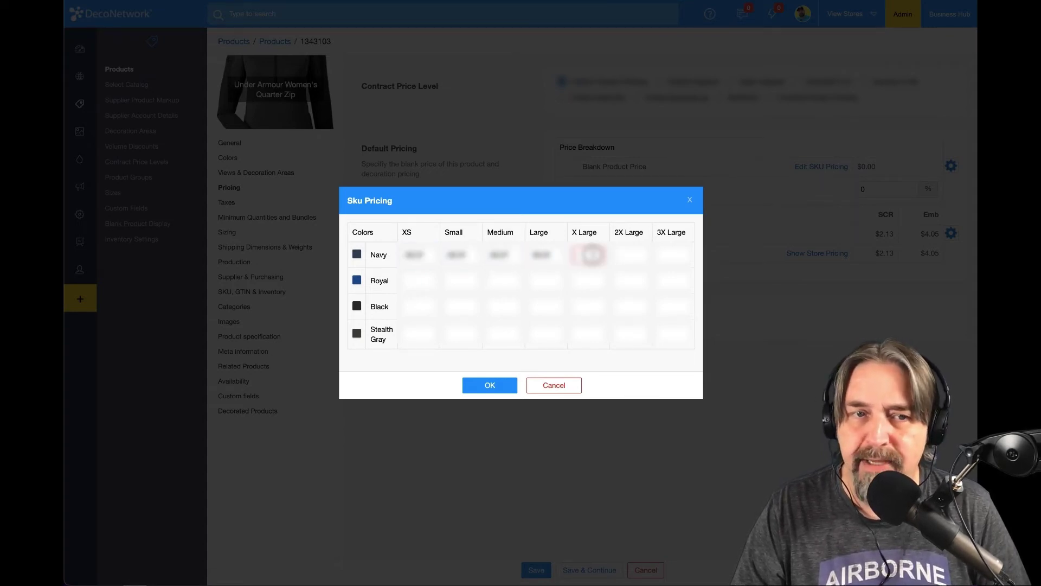
key("ctrl+v")
left_click(629, 255)
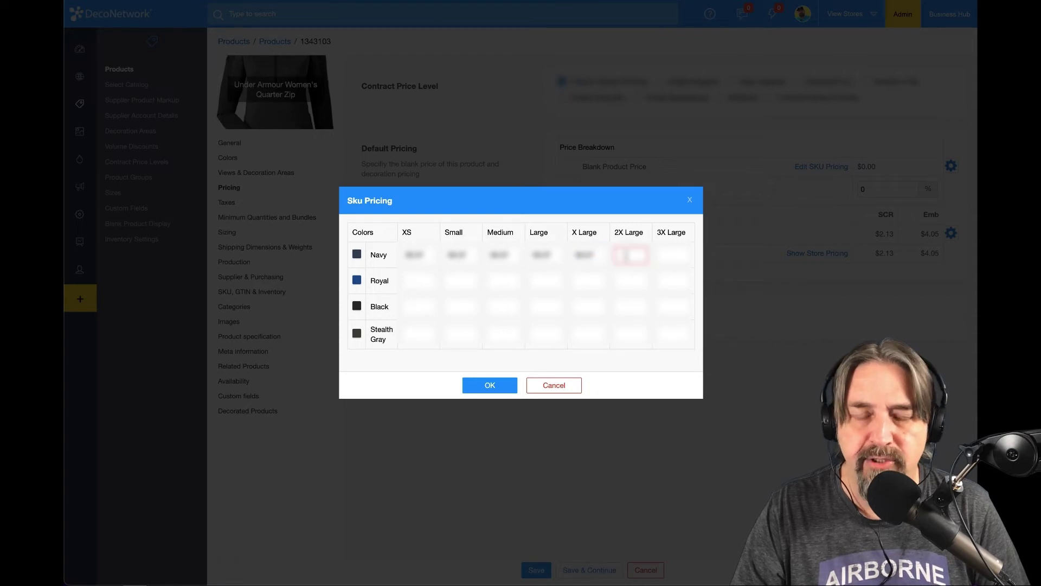
key("ctrl+v")
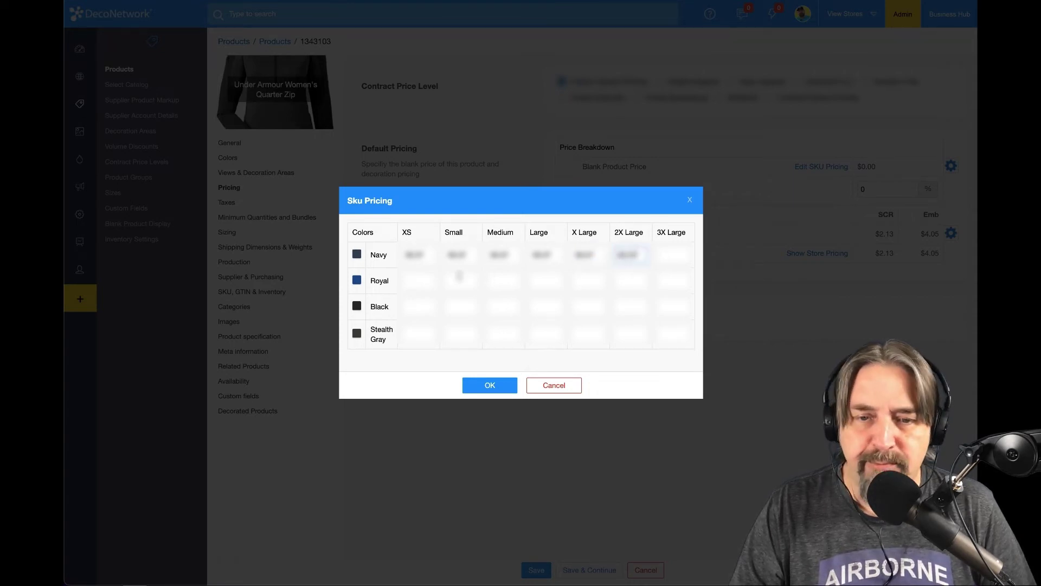
Fill in the same 50.37 price for the Royal SKUs in sizes XS through 2X Large.
left_click(415, 281)
key("ctrl+v")
left_click(458, 281)
key("ctrl+v")
left_click(499, 281)
key("ctrl+v")
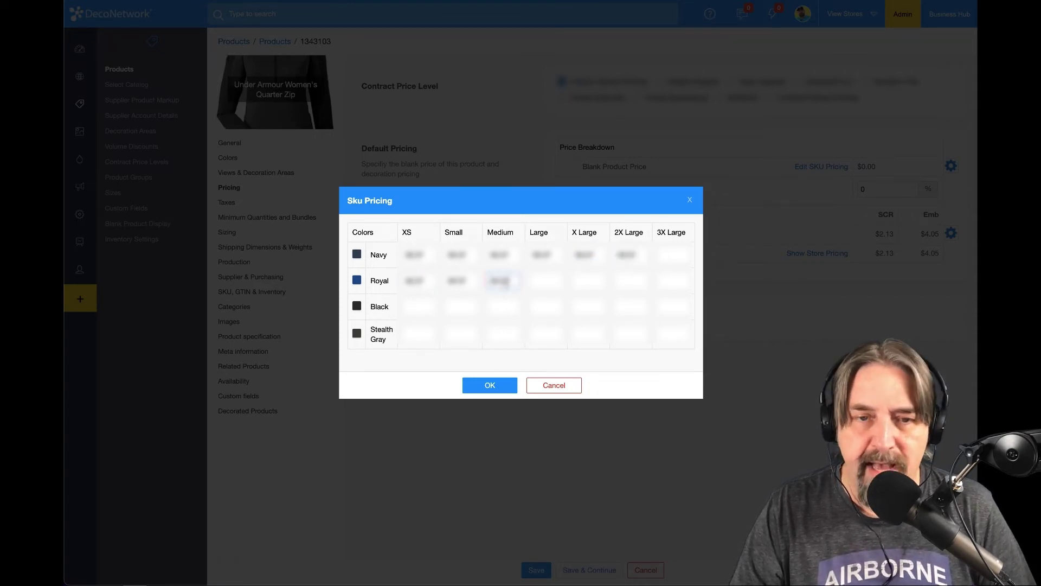
left_click(539, 281)
key("ctrl+v")
left_click(584, 281)
key("ctrl+v")
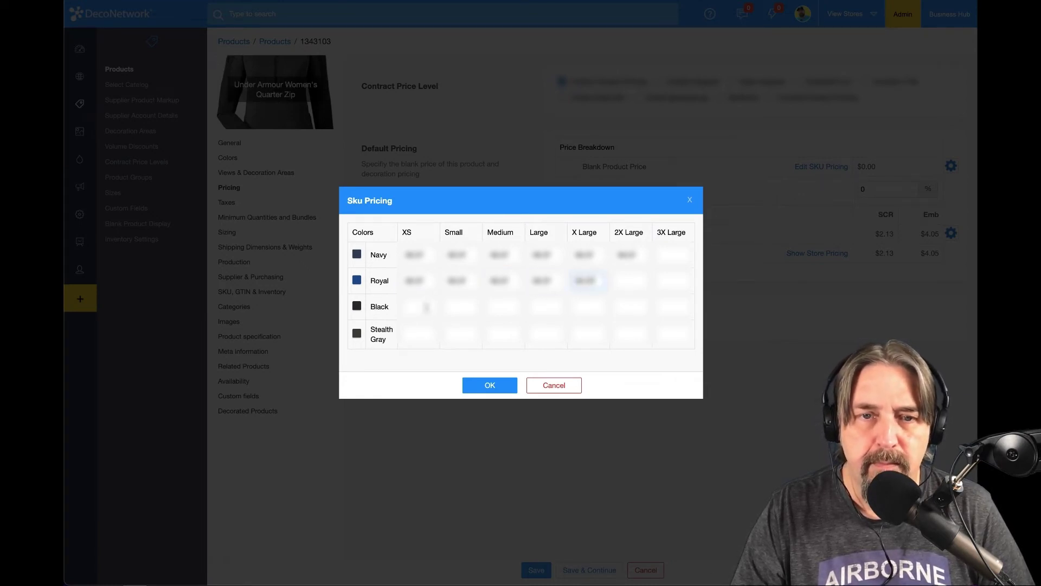
left_click(626, 281)
key("ctrl+v")
Fill in the same 50.37 price for the Black SKUs from XS through X Large and accept the SKU pricing.
left_click(407, 312)
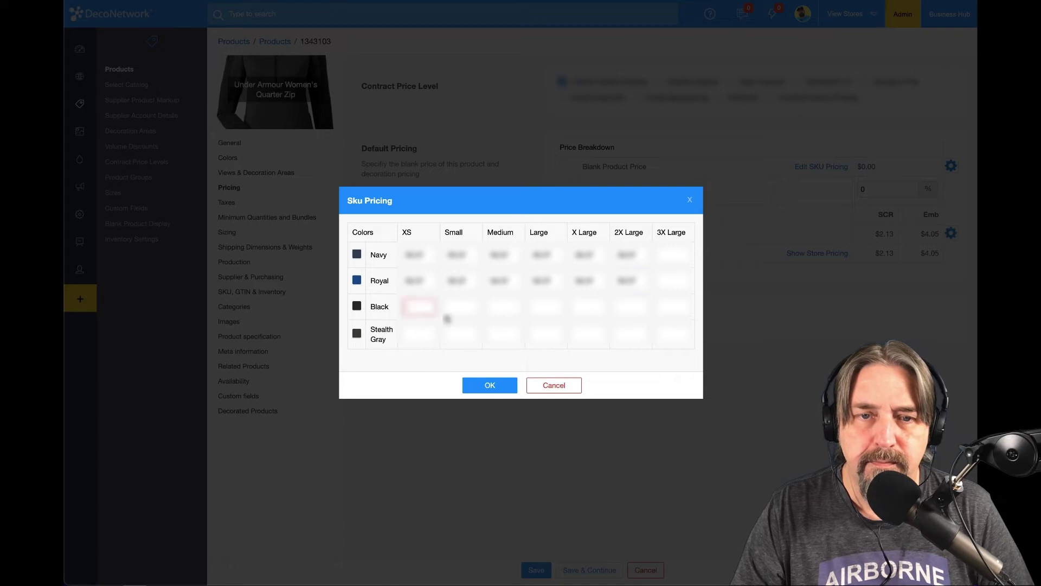
key("ctrl+v")
left_click(458, 307)
key("ctrl+v")
left_click(500, 307)
key("ctrl+v")
left_click(538, 308)
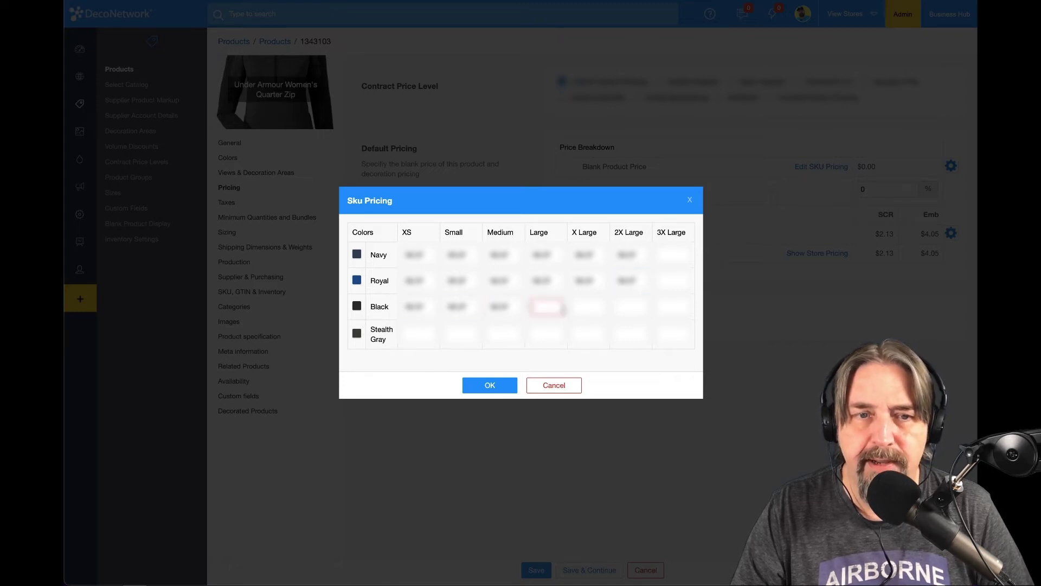
key("ctrl+v")
left_click(588, 307)
key("ctrl+v")
left_click(488, 385)
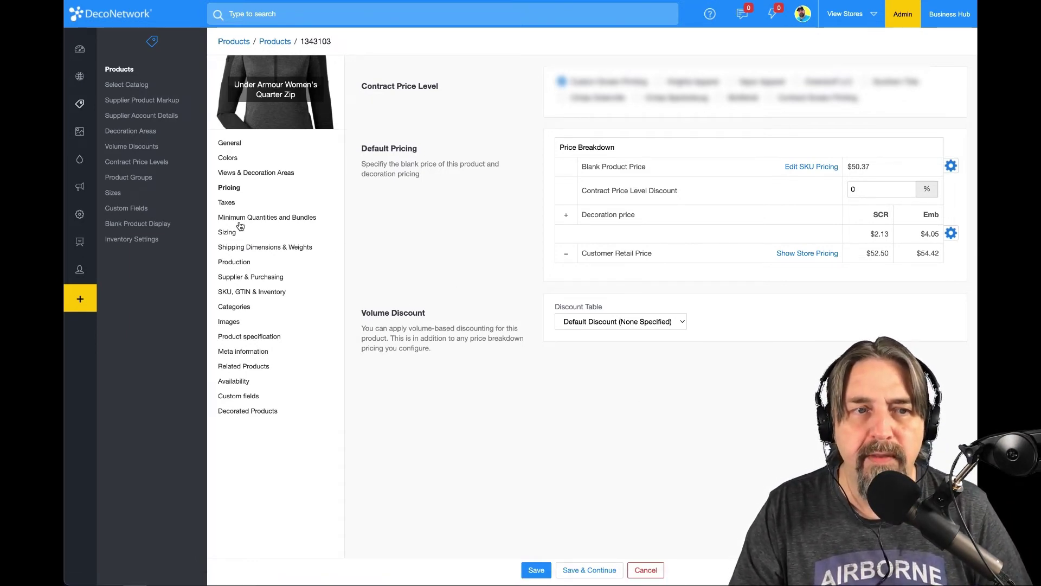
Set the product's shipping weight to a single weight of 1 lb.
left_click(226, 205)
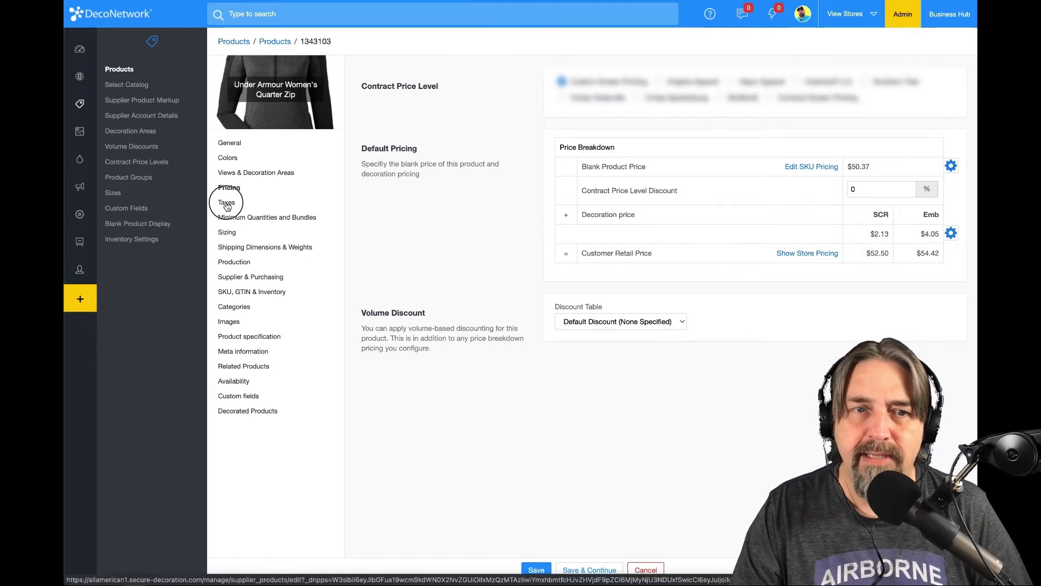
left_click(245, 219)
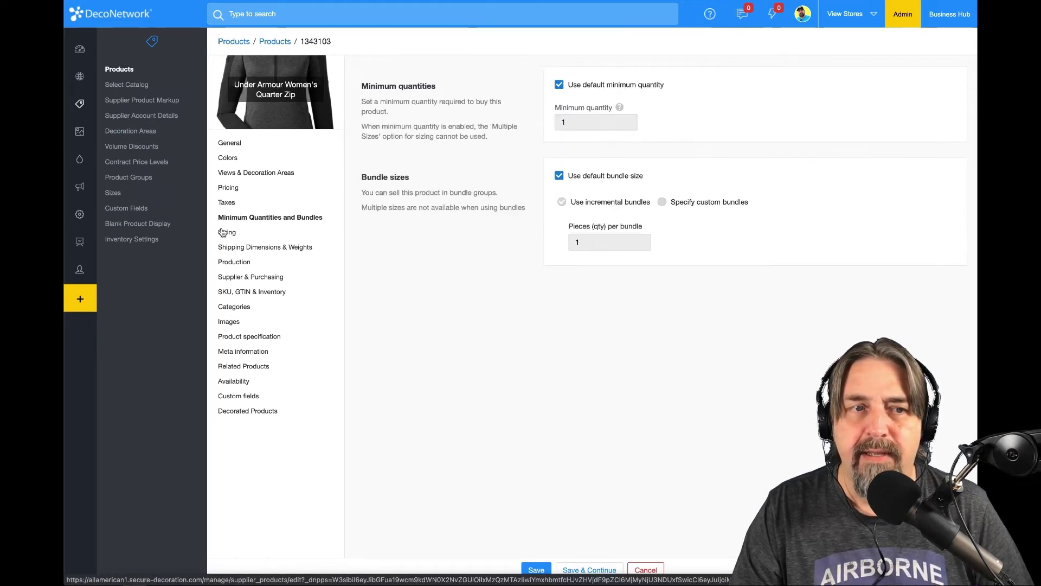
left_click(228, 233)
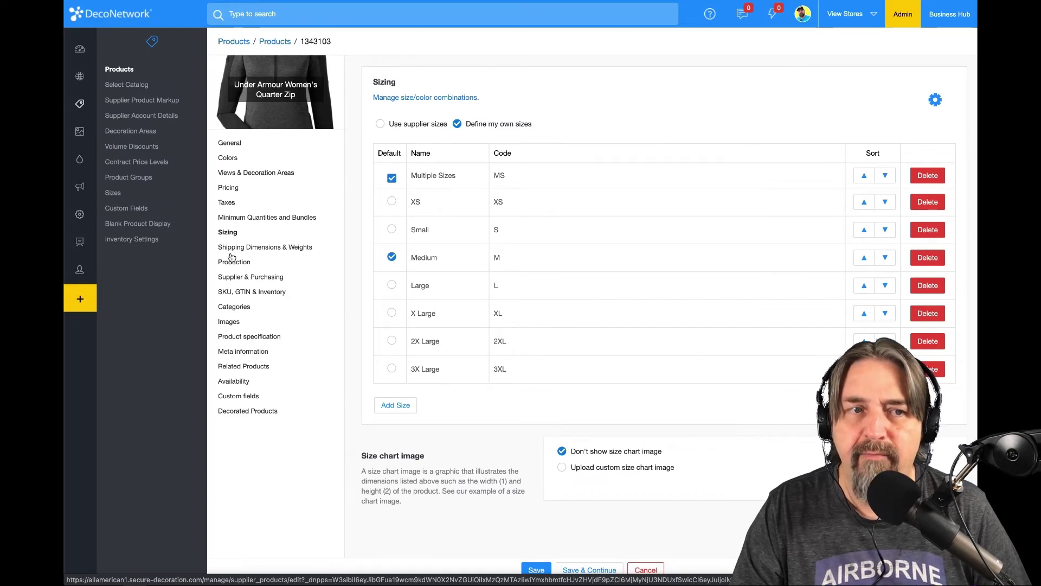
left_click(231, 251)
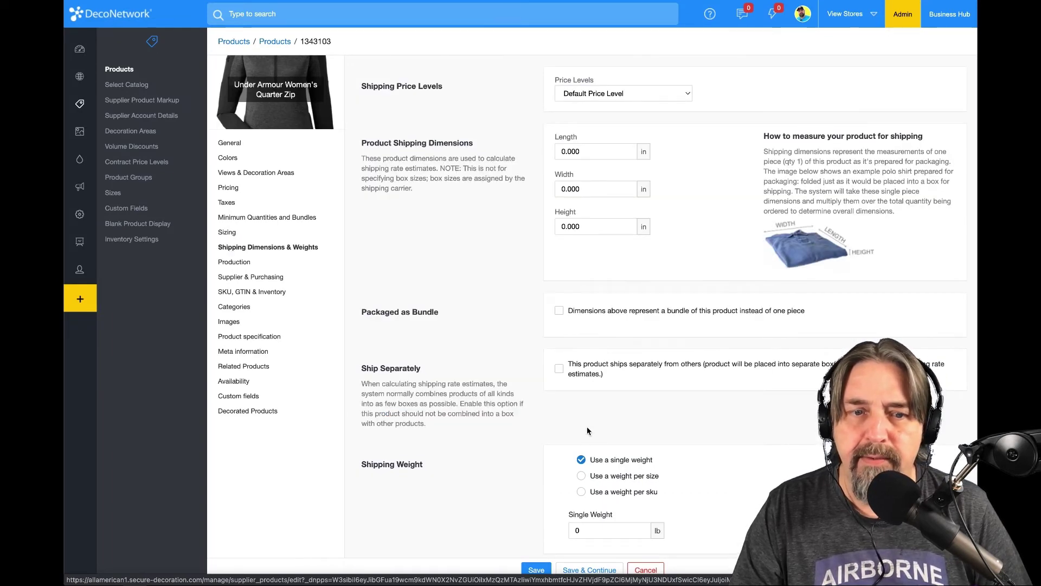
scroll(590, 473, "down", 1)
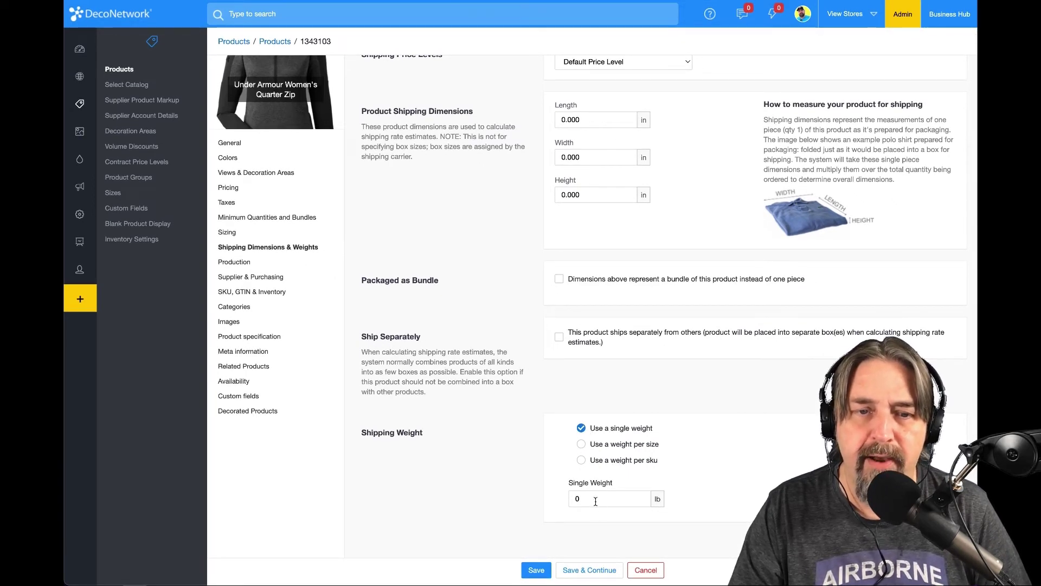
left_click_drag(594, 498, 551, 501)
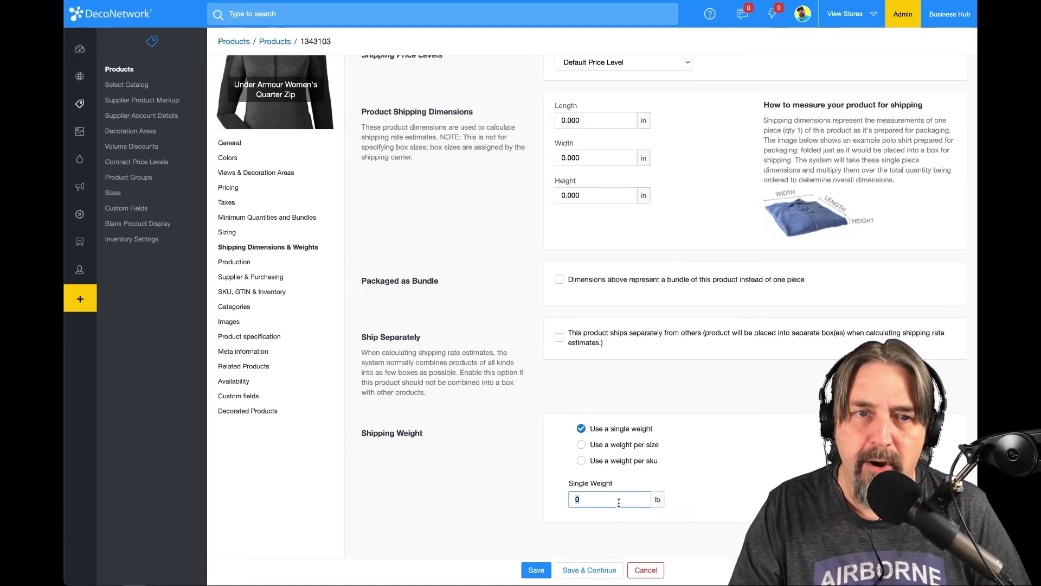
type("1")
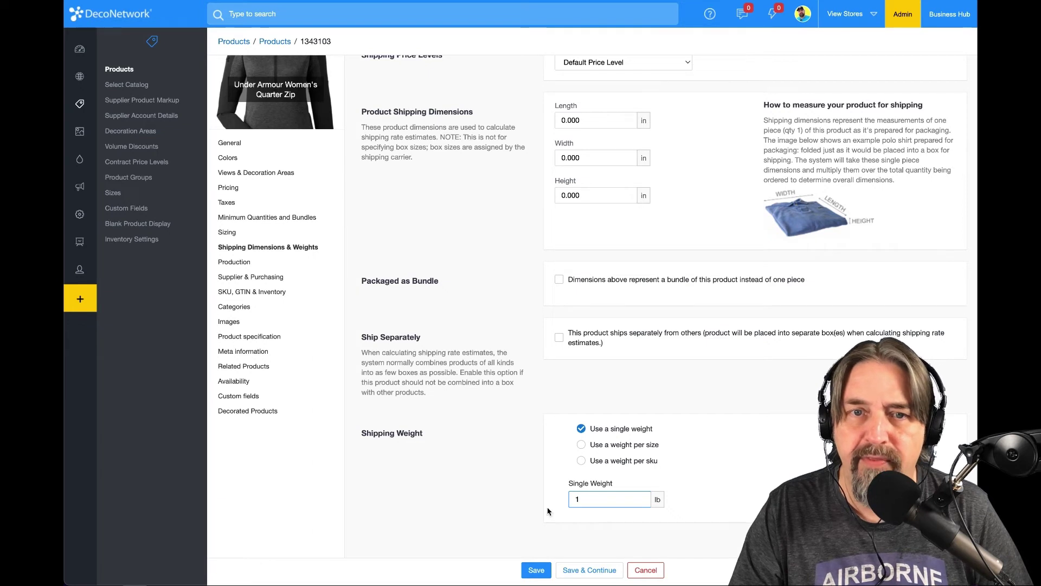
left_click(519, 504)
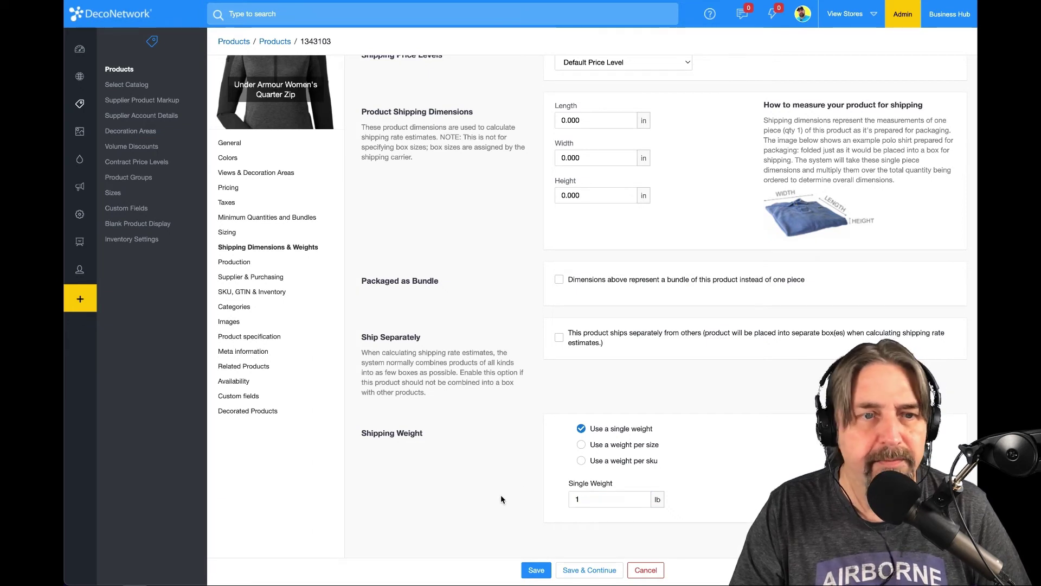
Specify custom production statuses for the product and deactivate Create Seps, Burn Screens, Screens Burned and Digitize.
left_click(237, 263)
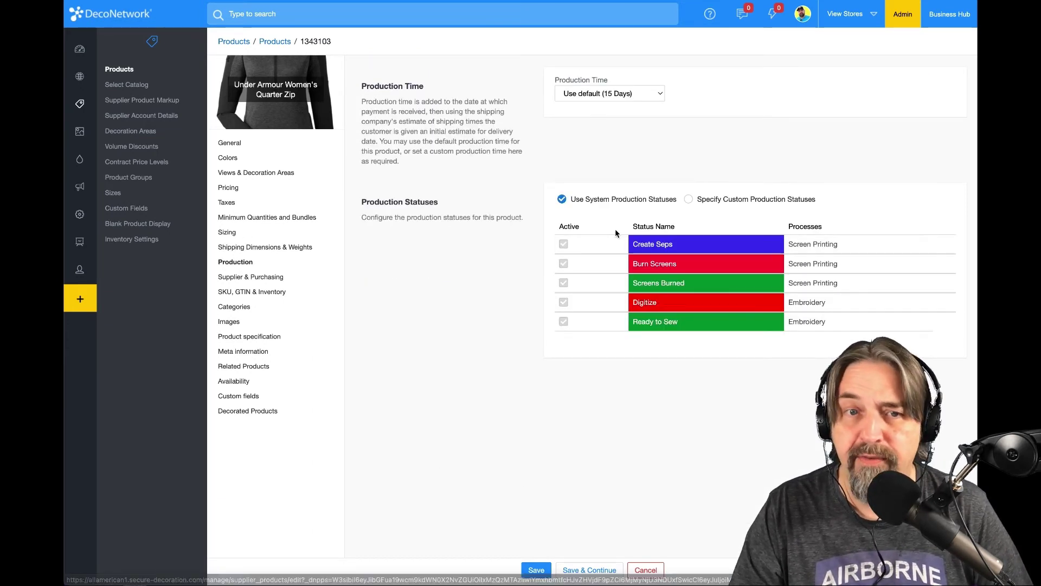
left_click(689, 199)
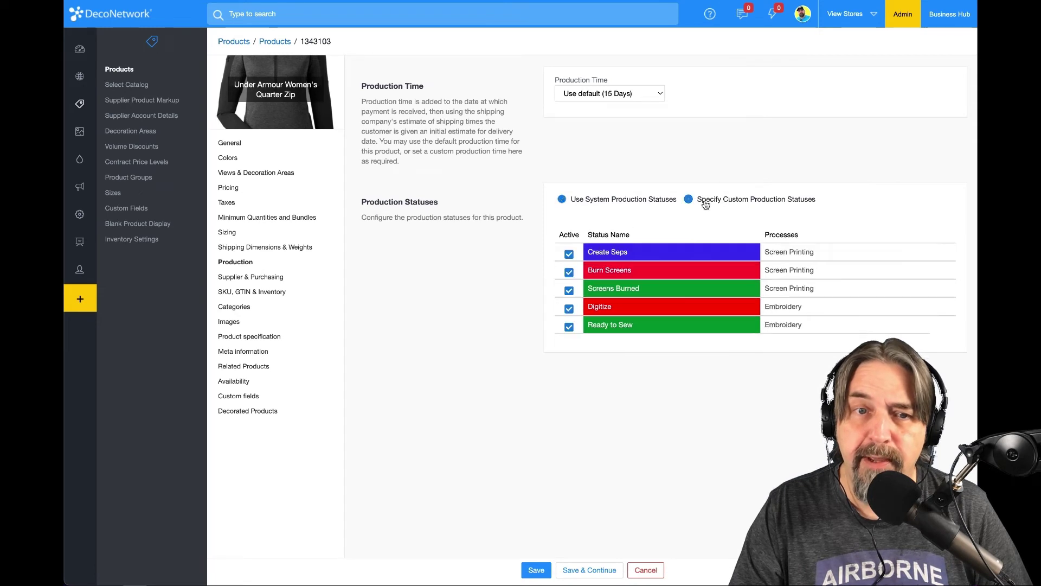
left_click(568, 254)
left_click(570, 273)
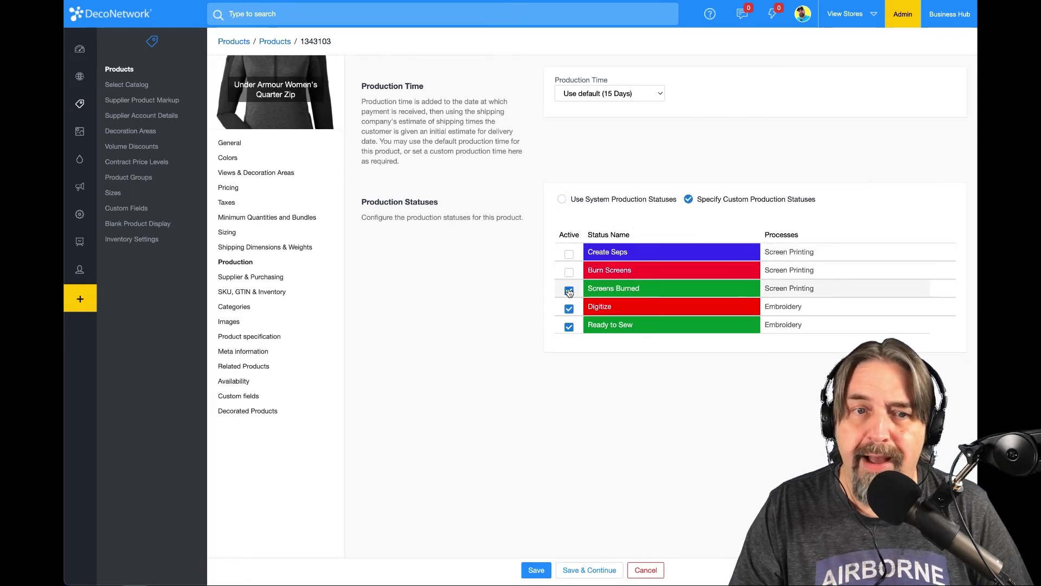
left_click(569, 291)
left_click(569, 309)
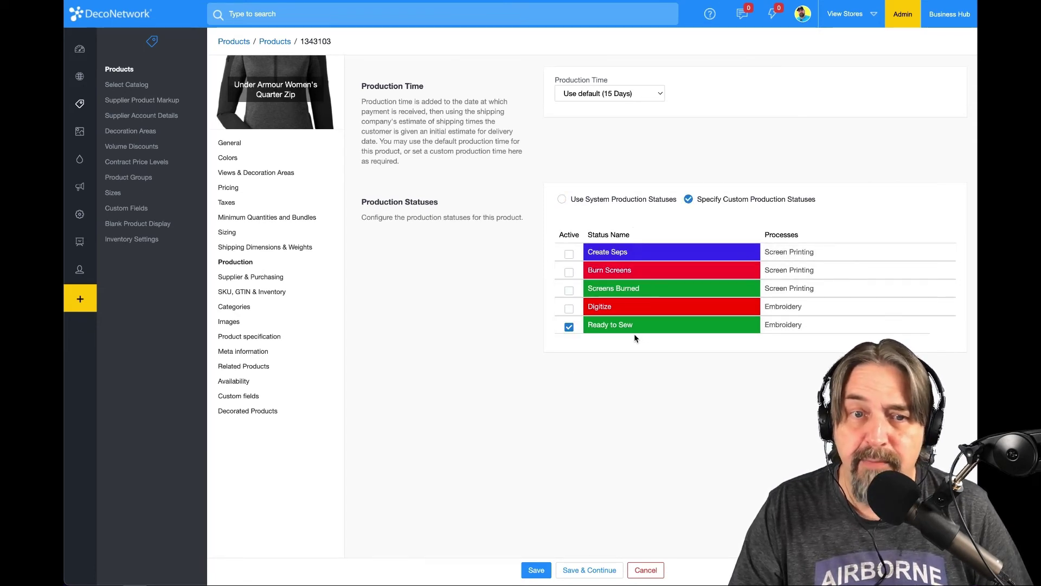
Set the product's supplier to alphabroder and keep its purchase order workflow on Use default (Required).
left_click(236, 280)
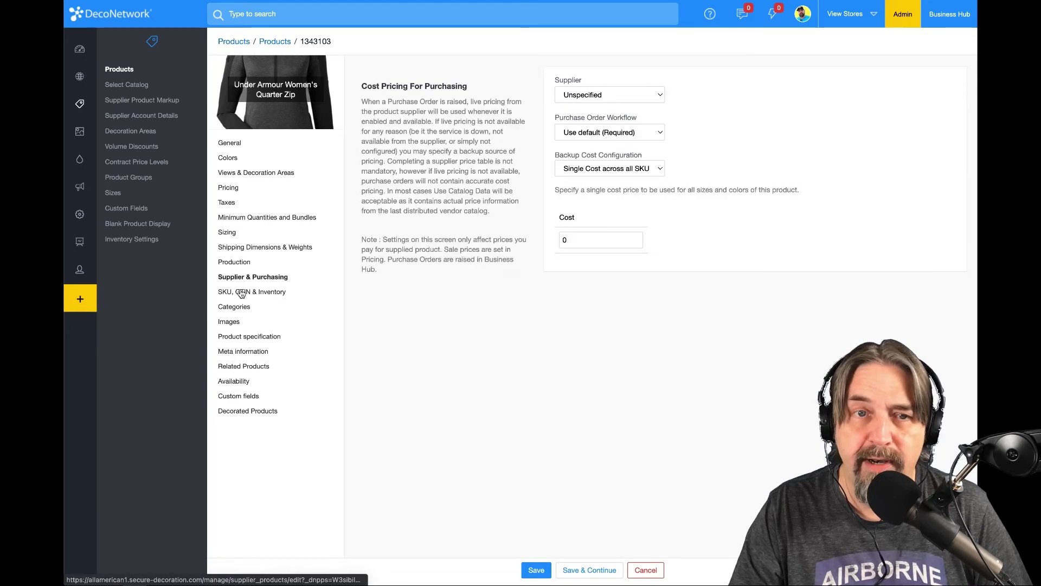
left_click(620, 96)
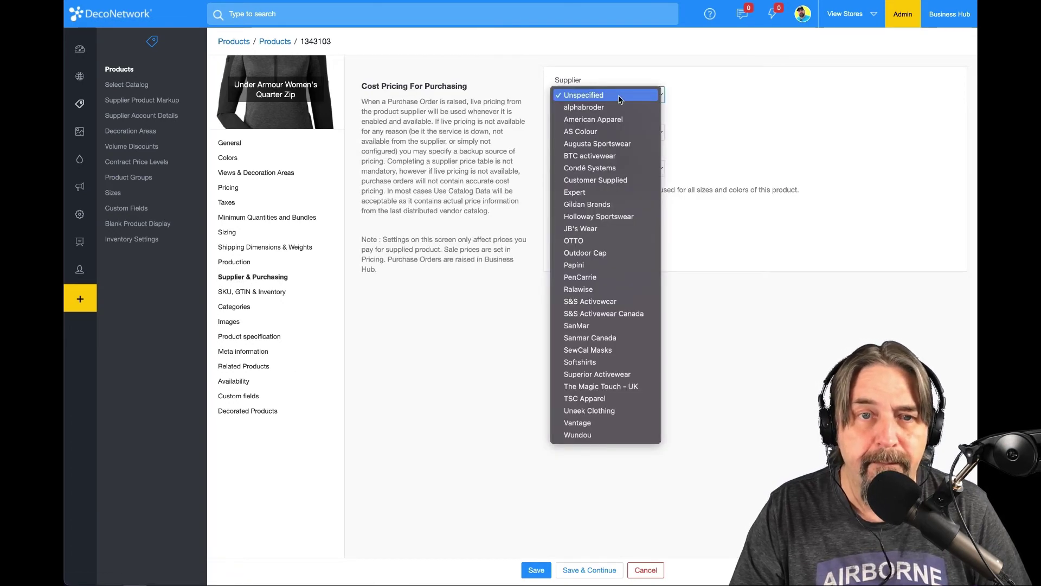
left_click(608, 108)
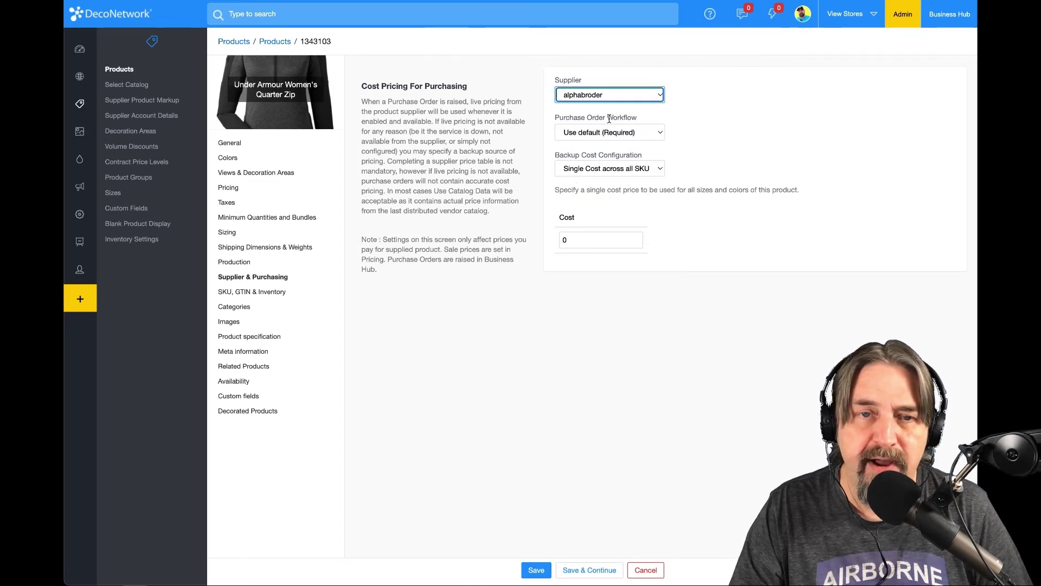
left_click(601, 169)
left_click(601, 169)
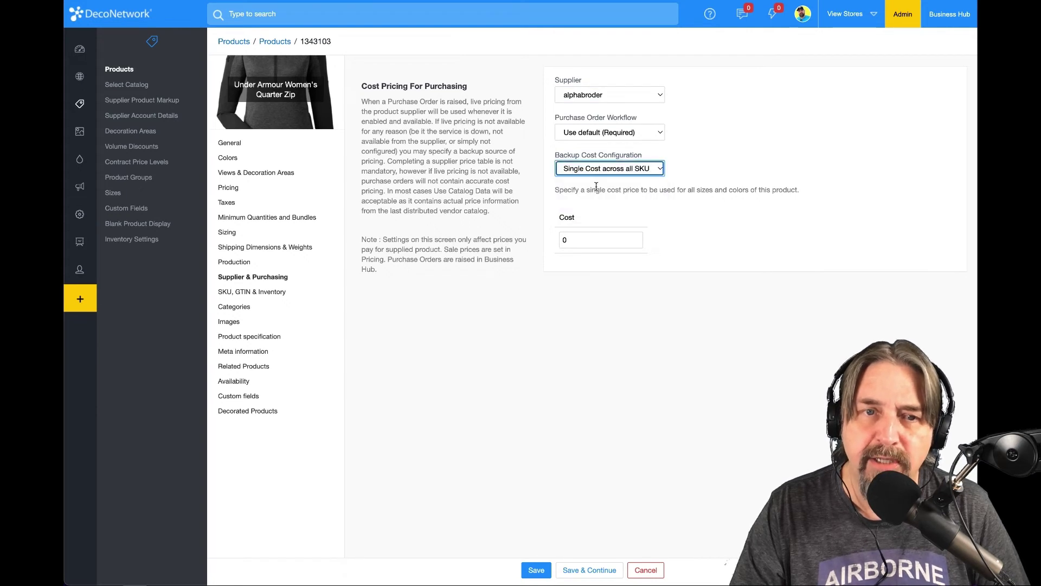
left_click(610, 135)
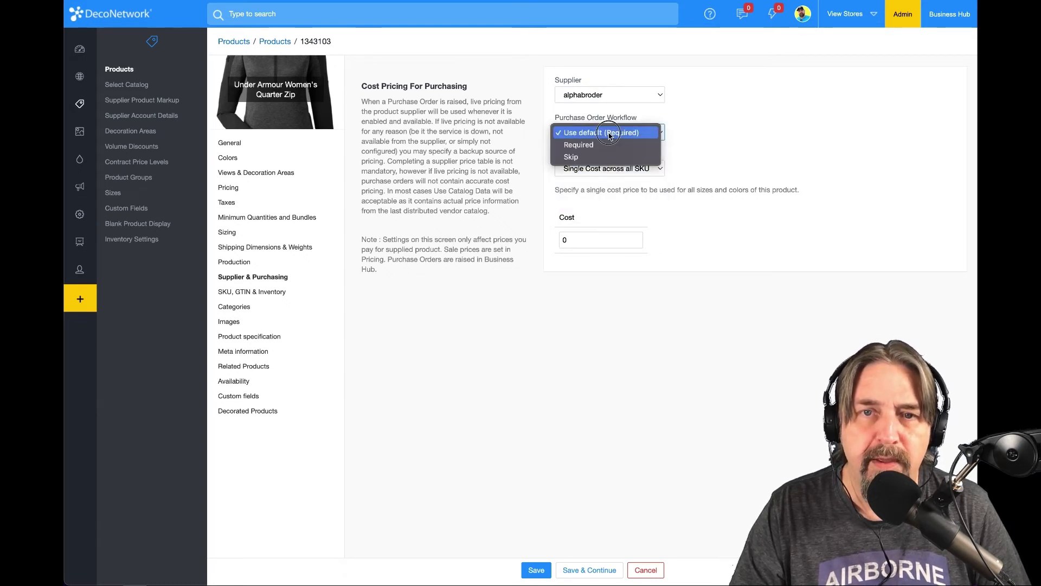
left_click(602, 134)
Set the backup cost configuration to Cost by full SKU table.
left_click(596, 169)
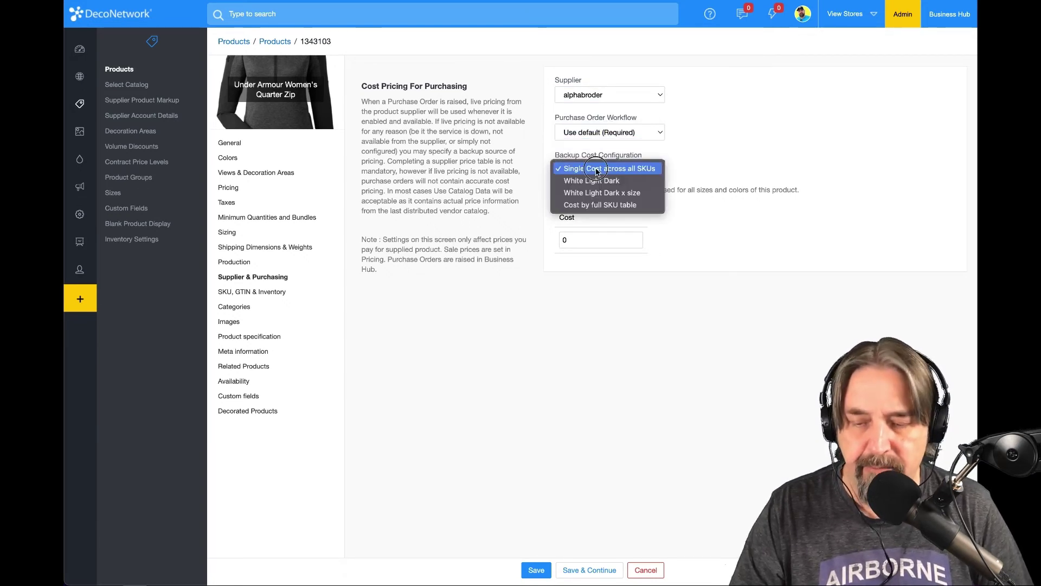
left_click(599, 207)
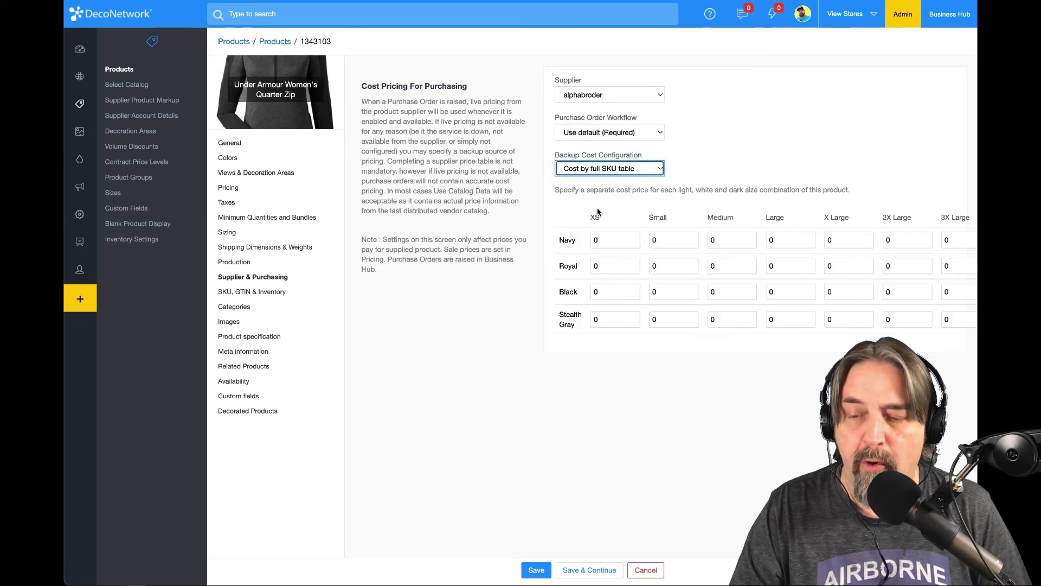
scroll(668, 319, "right", 1)
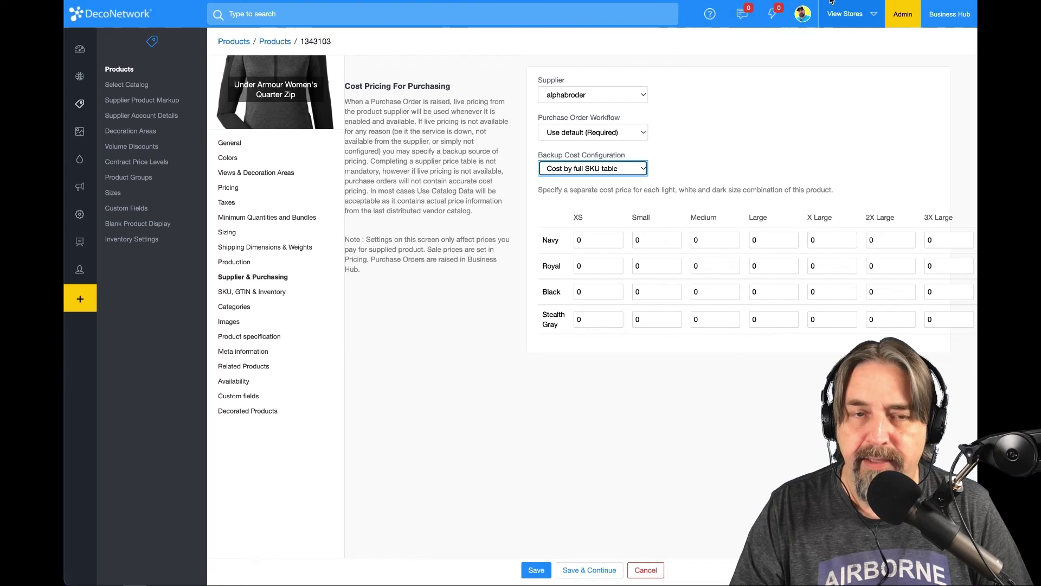
Remove the product's assignment to the All Apparel > Apparel category.
left_click(610, 241)
left_click(243, 307)
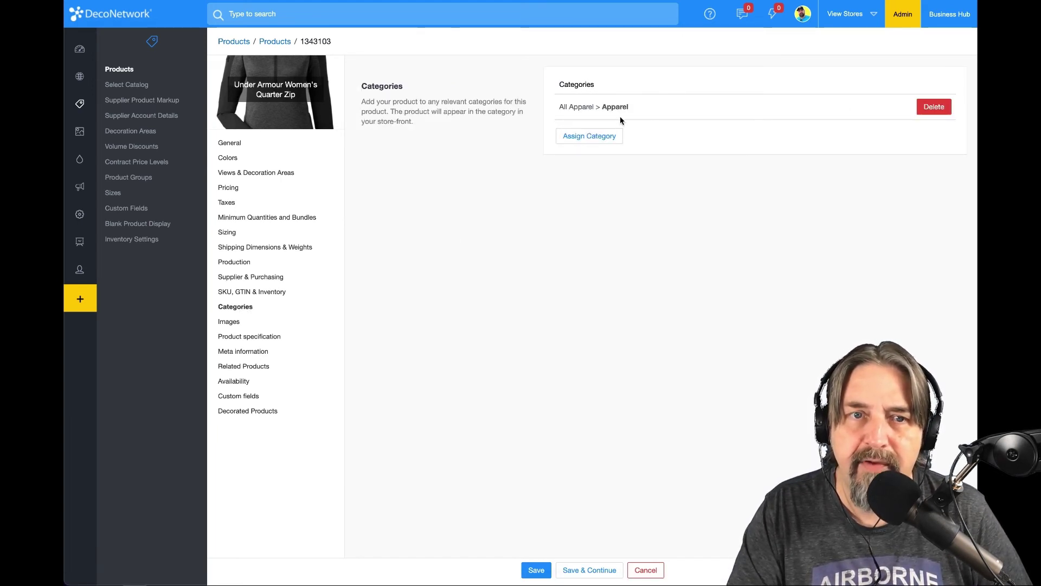
left_click(932, 107)
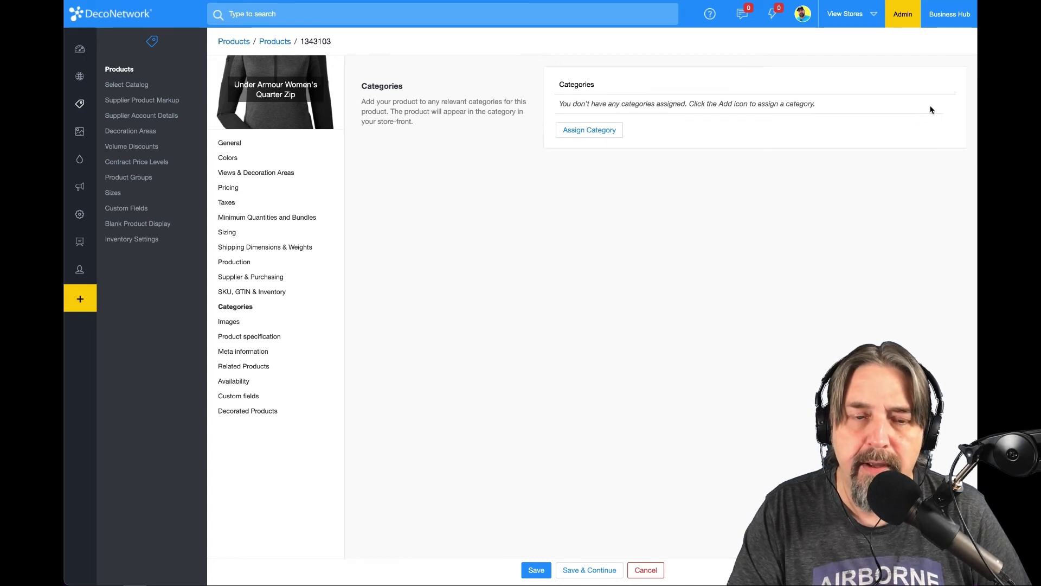
Assign the product to a parent category near the end of the category list and to one of its subcategories.
left_click(603, 129)
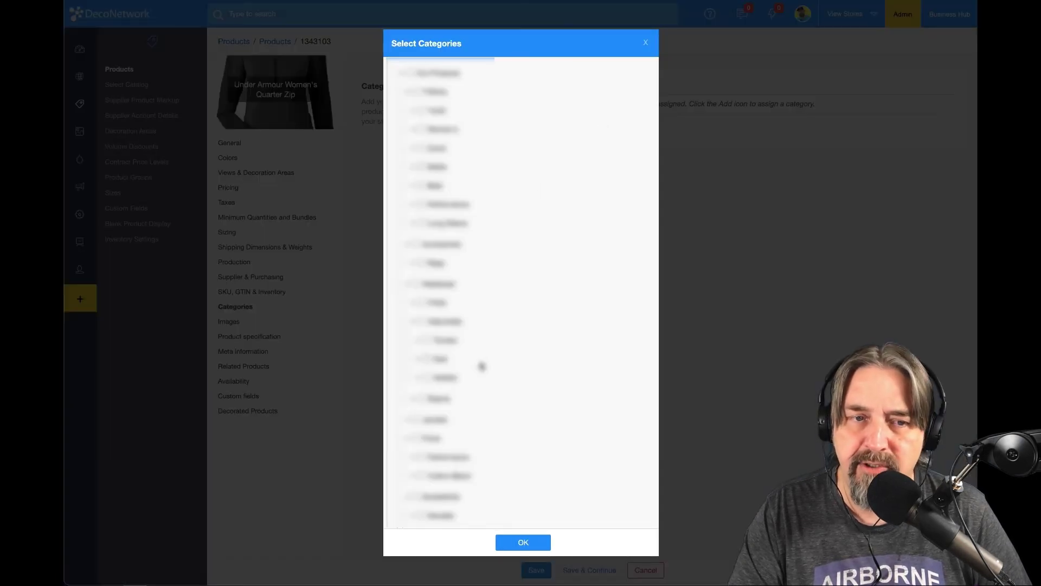
scroll(481, 365, "down", 10)
scroll(481, 367, "down", 10)
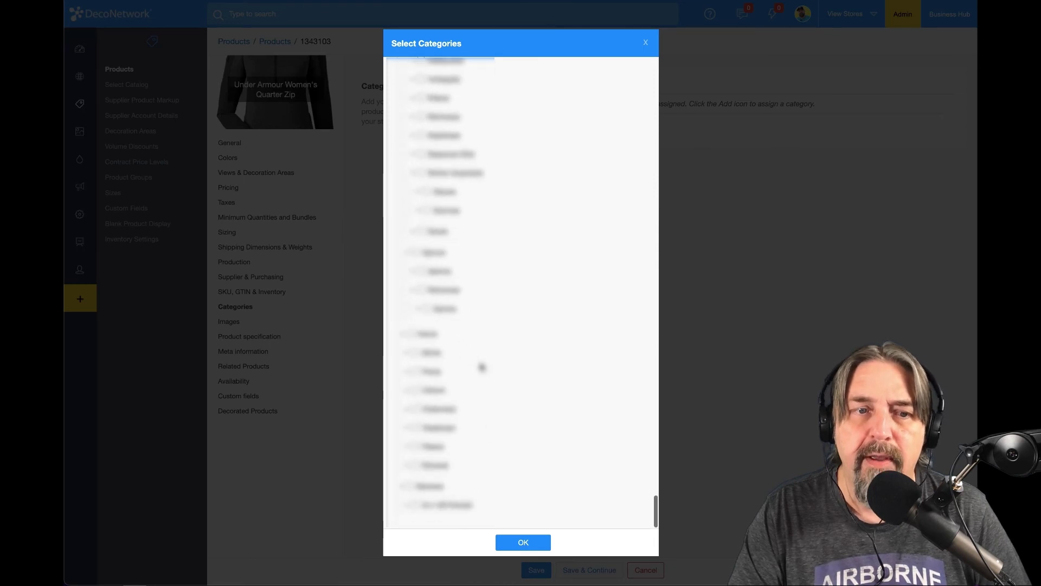
left_click(409, 335)
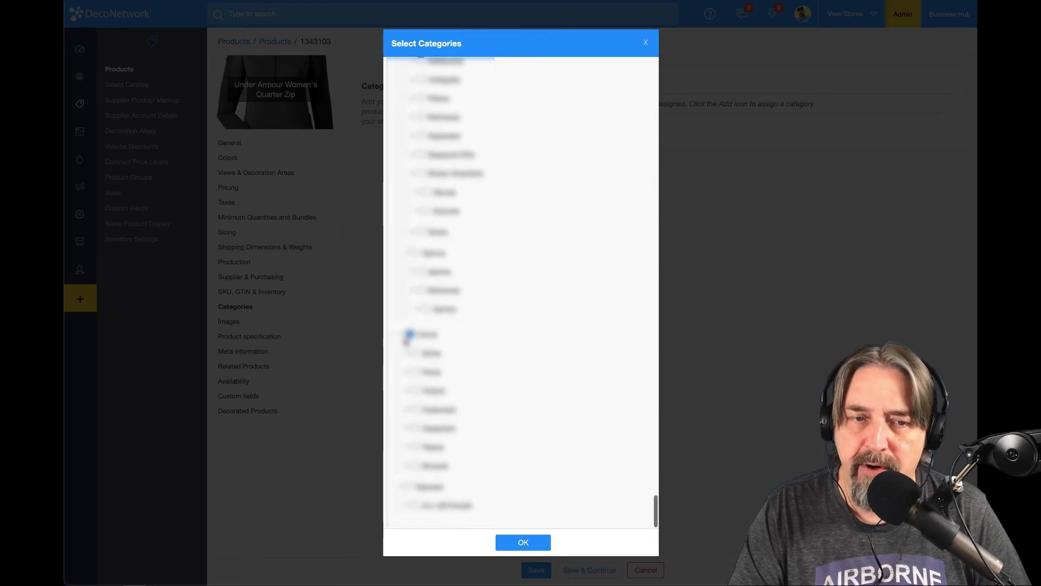
left_click(415, 410)
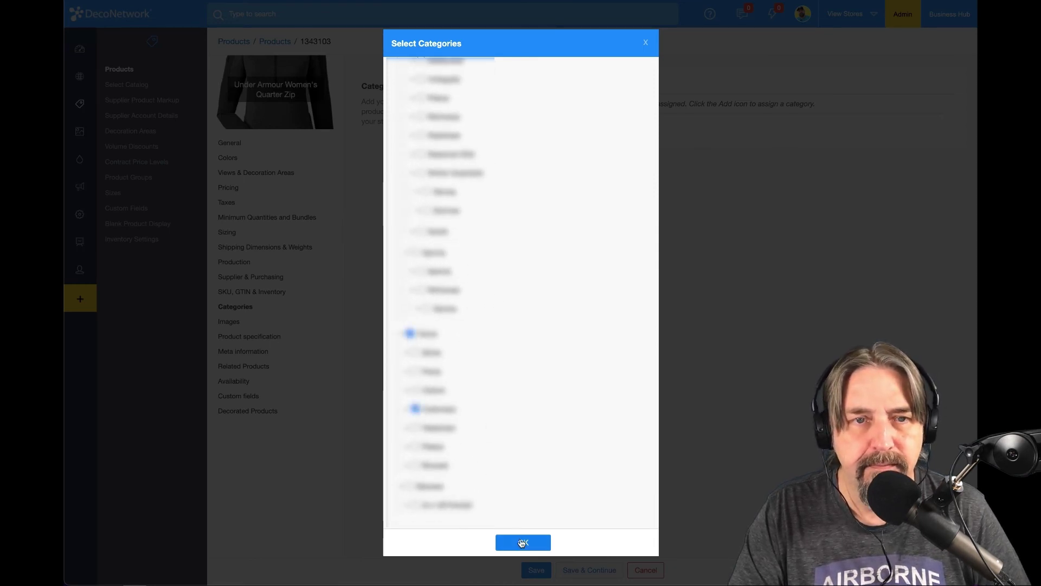
left_click(522, 542)
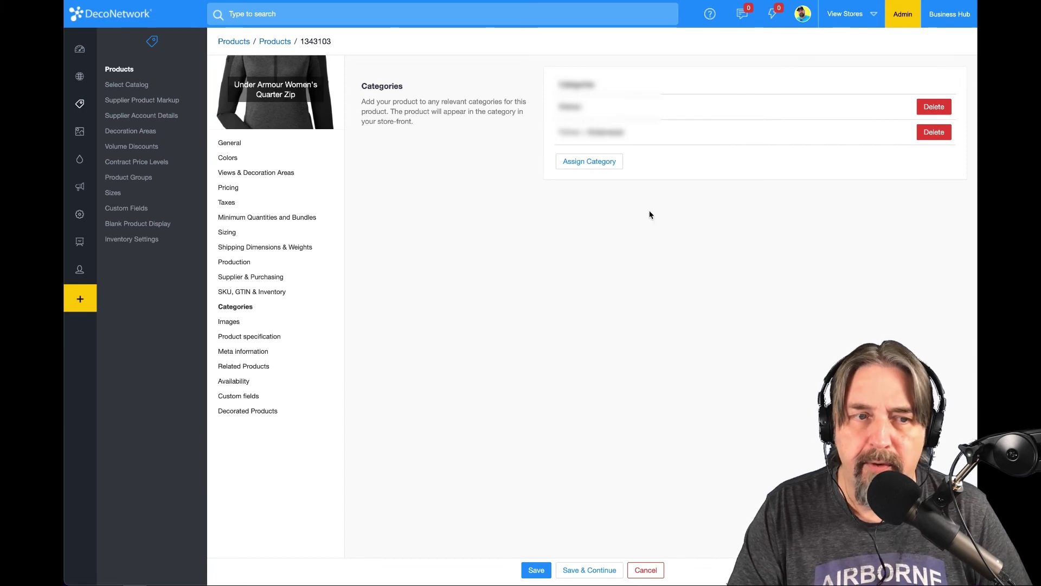
Review the product's images, product specification, meta information and related products settings.
left_click(230, 324)
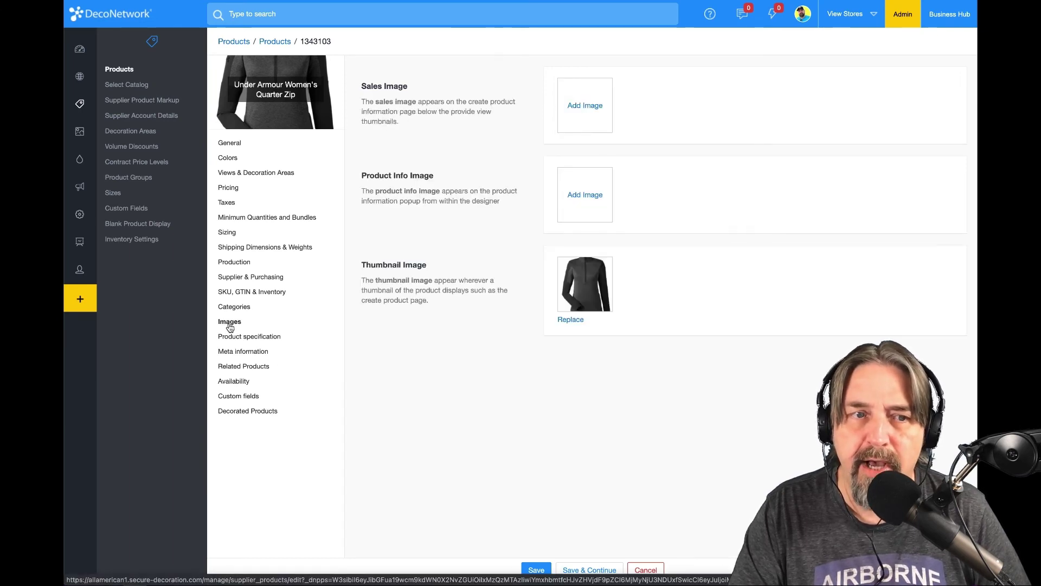
left_click(236, 337)
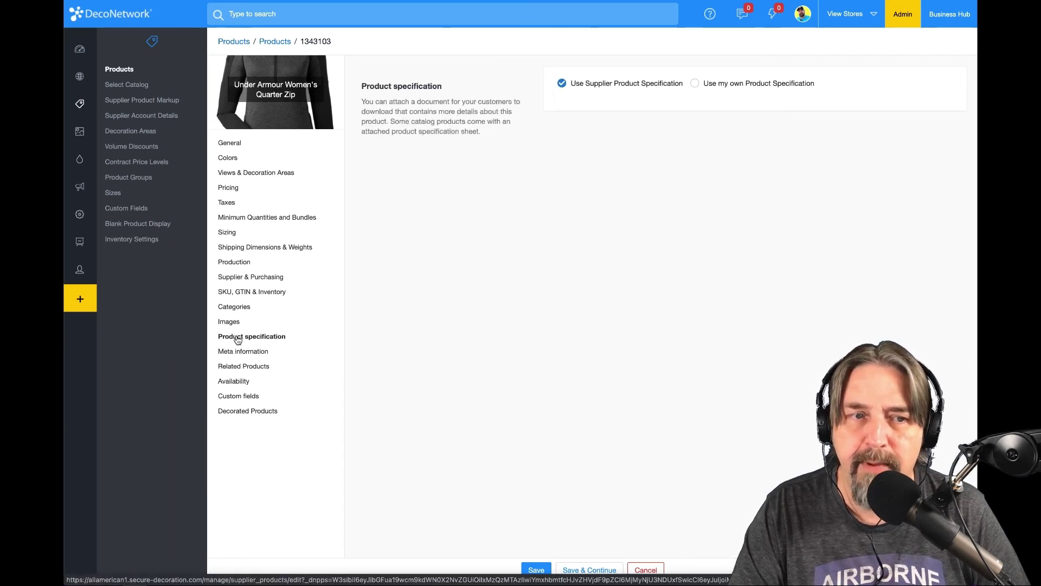
left_click(244, 353)
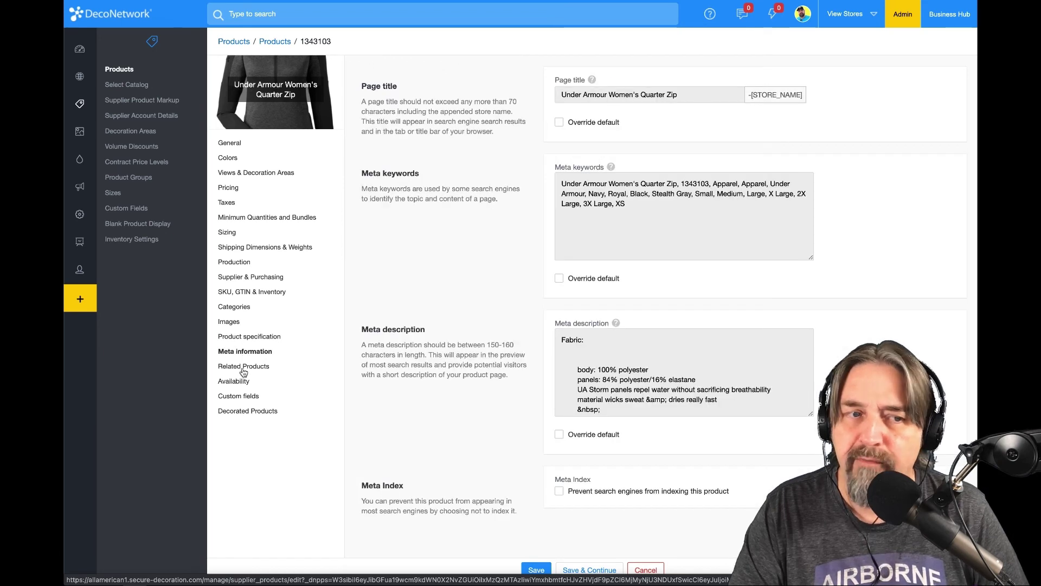
left_click(243, 372)
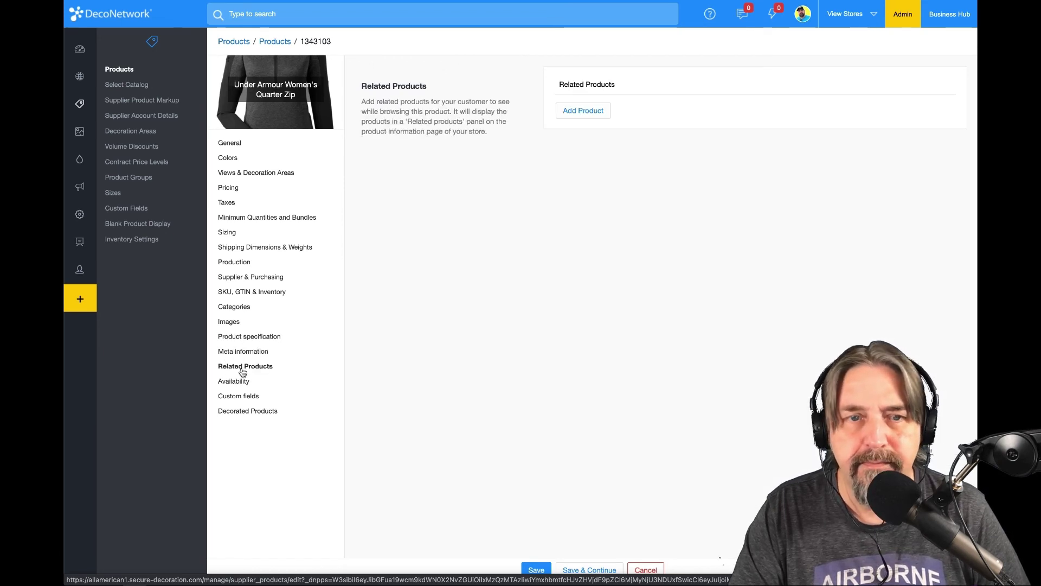
Make the product available in Business Hub and Webstores, but not in any store by default.
left_click(237, 384)
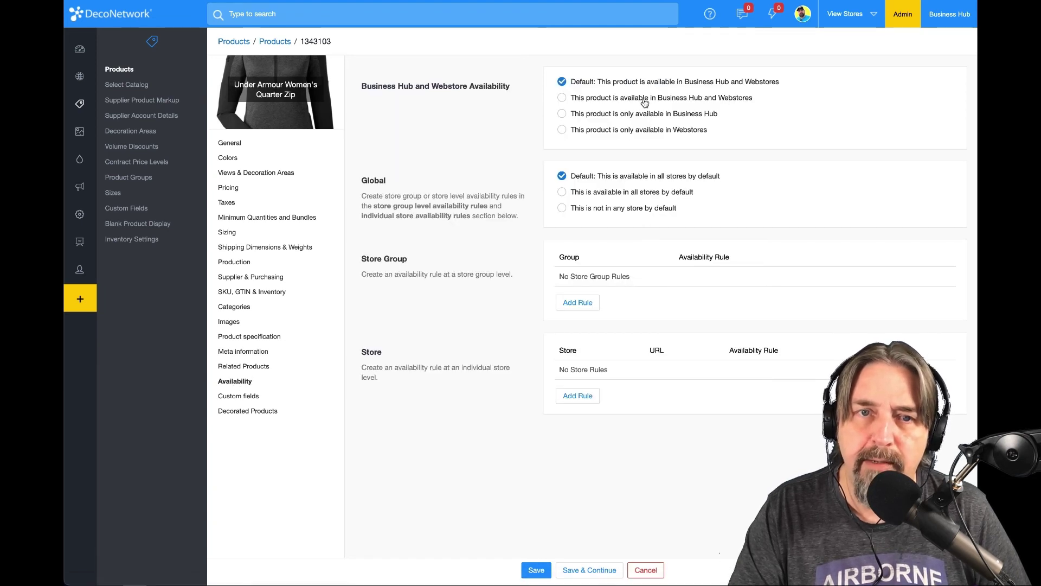
left_click(562, 99)
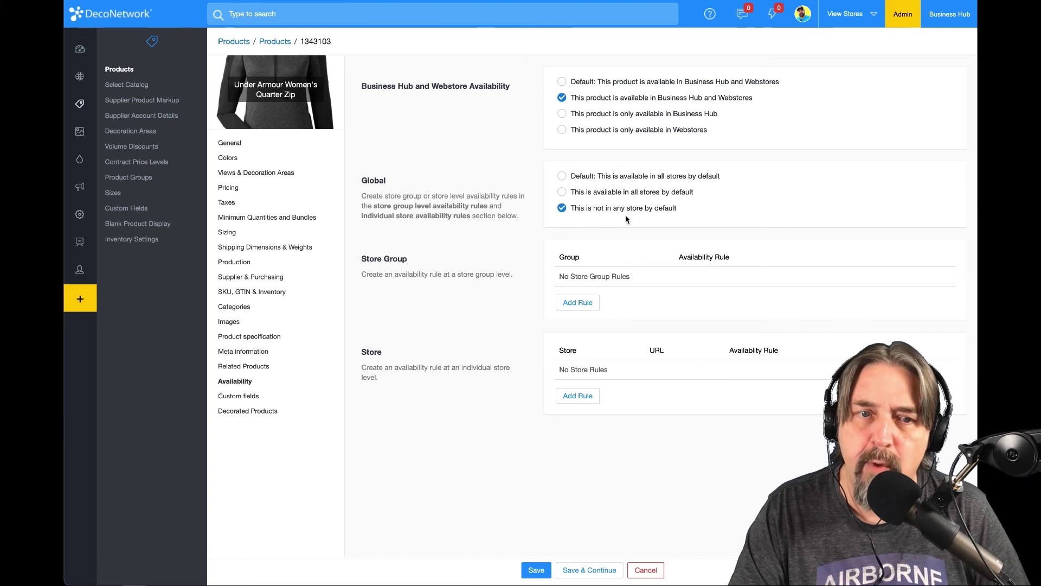
Add an individual store availability rule that allows the product in the second listed store.
left_click(585, 396)
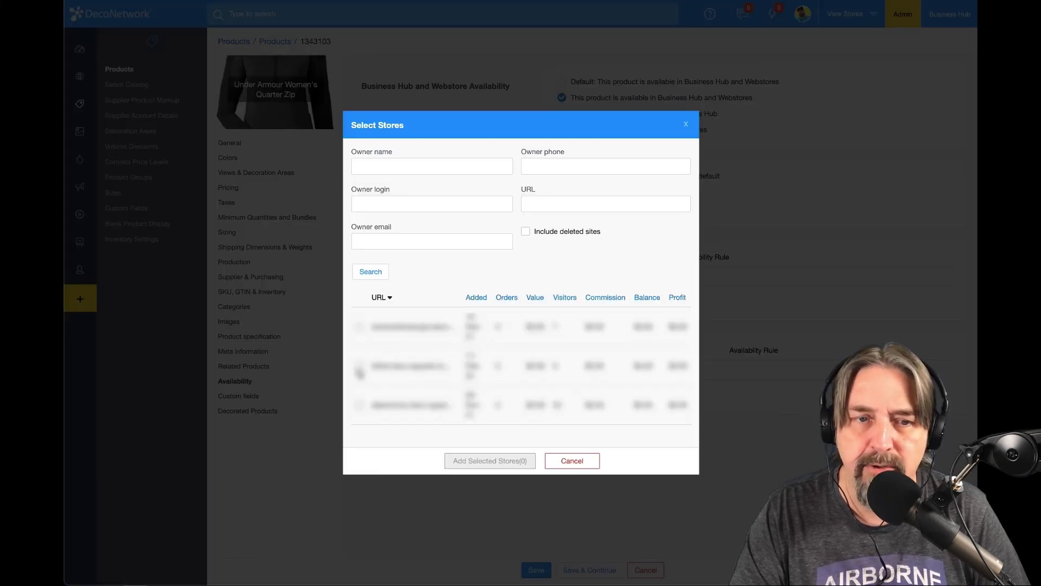
left_click(359, 366)
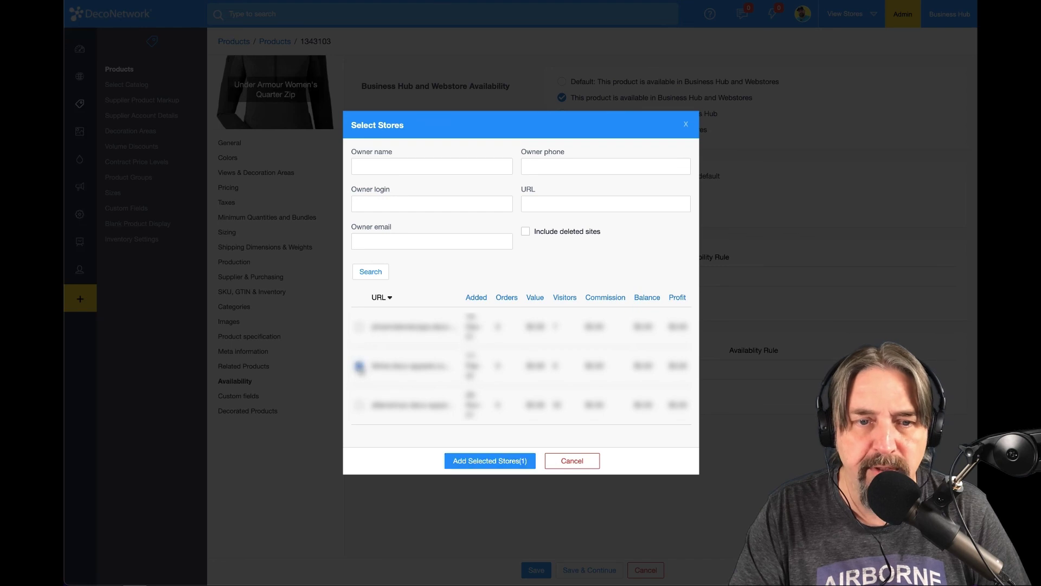
left_click(491, 466)
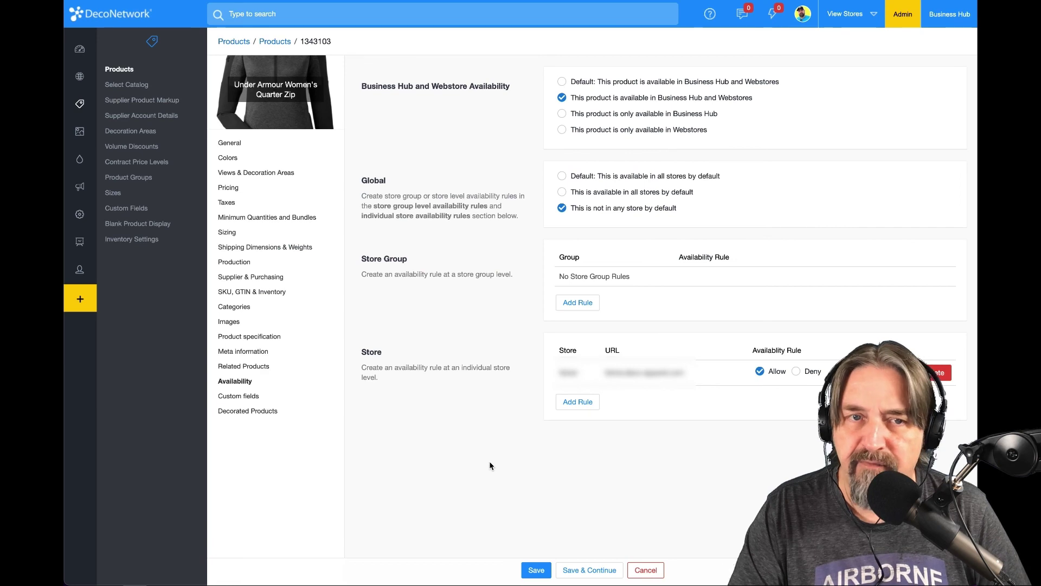
Specify custom fields for the product with Style Number, Garment Color and Product Finishing turned off, and save while continuing to edit.
left_click(248, 397)
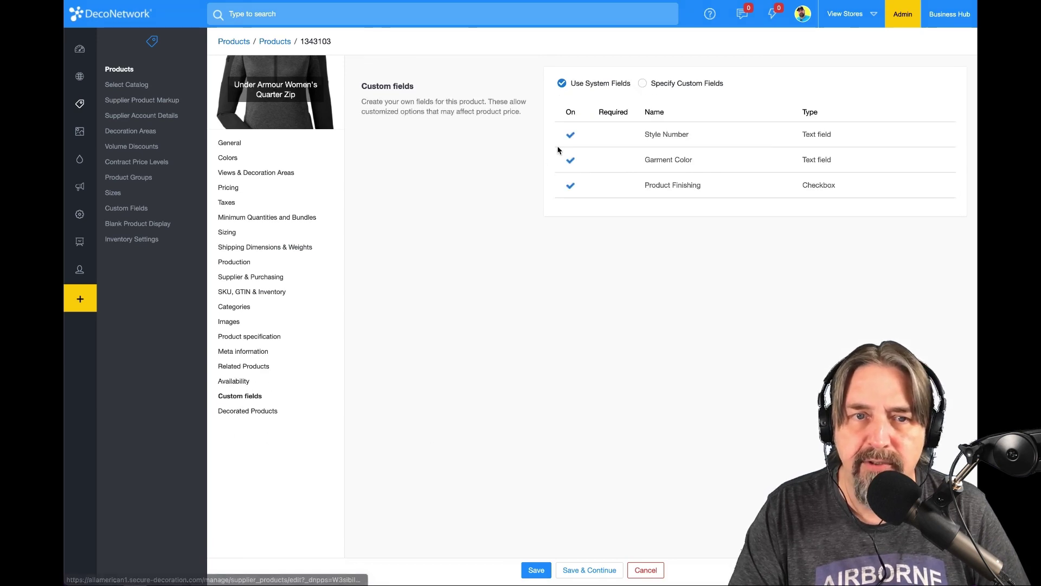
left_click(643, 83)
left_click(571, 137)
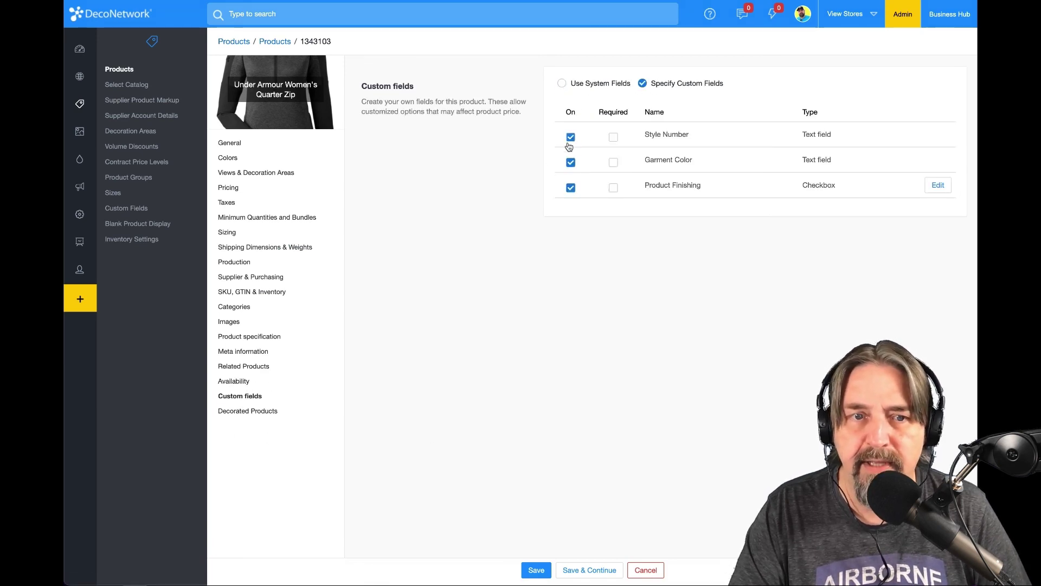
left_click(571, 162)
left_click(571, 188)
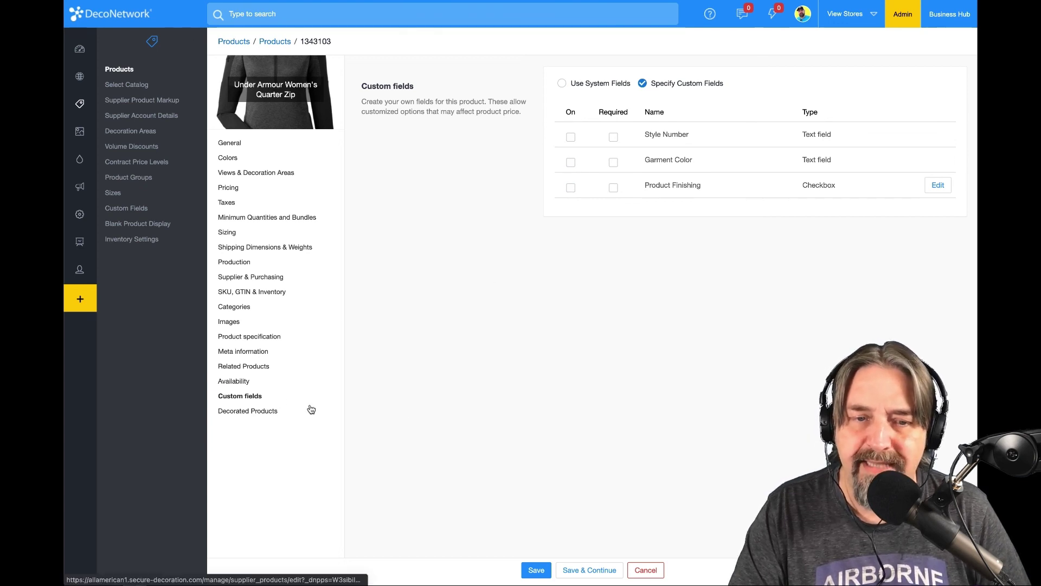
left_click(595, 571)
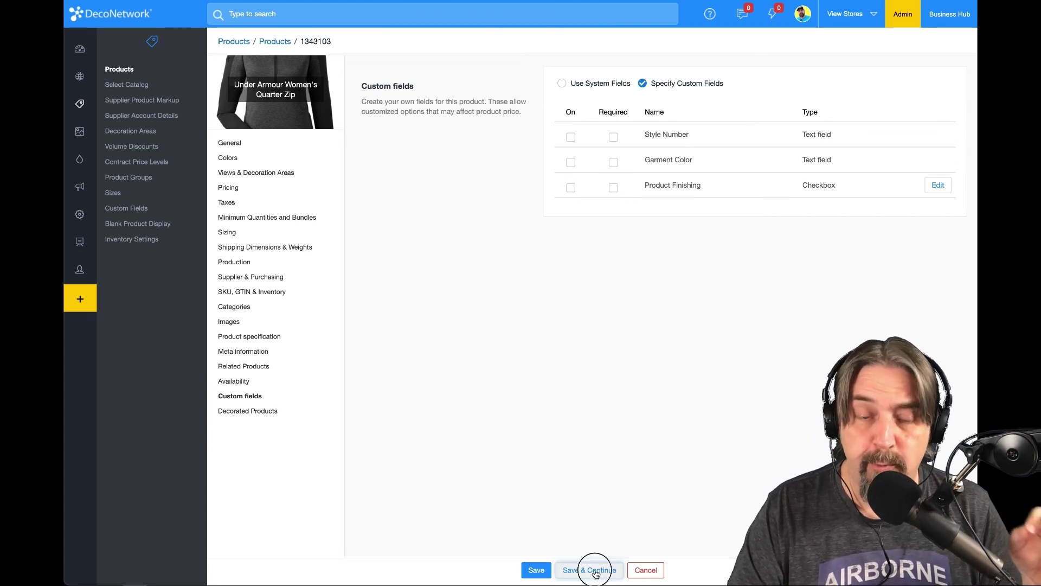